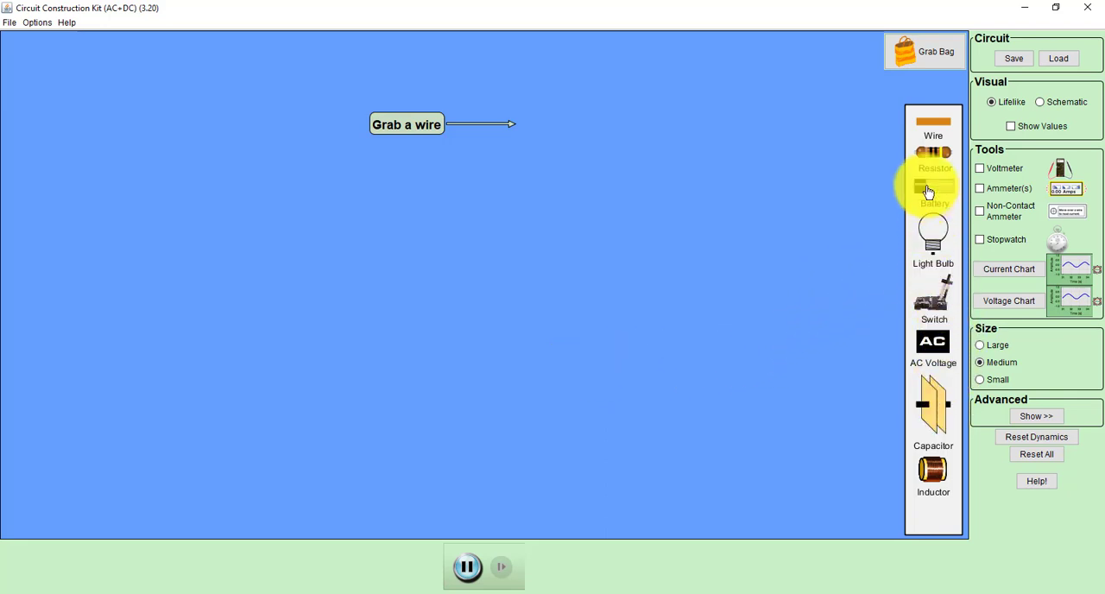
Step: Place a battery and an open switch side by side along the lower part of the workspace, with the switch left of the battery
drag(925, 184, 507, 386)
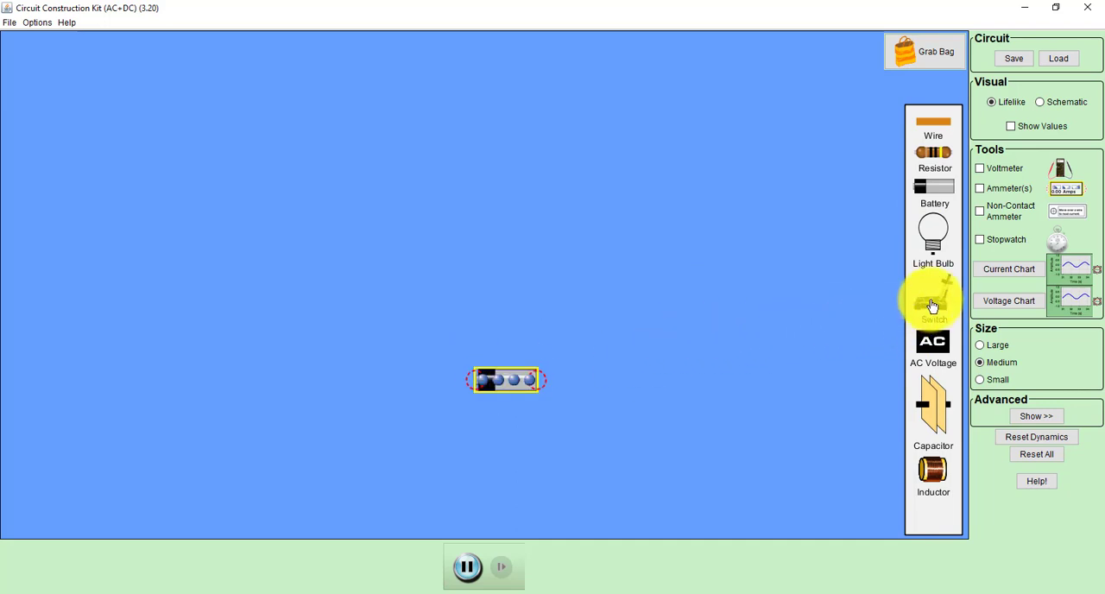
drag(926, 306, 359, 385)
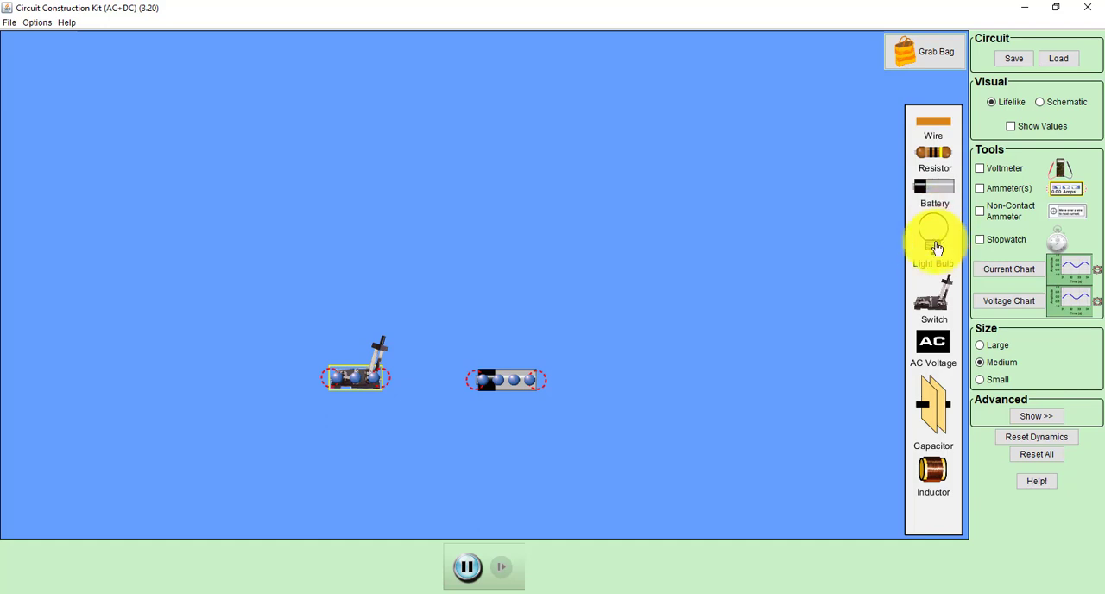
drag(503, 386, 547, 481)
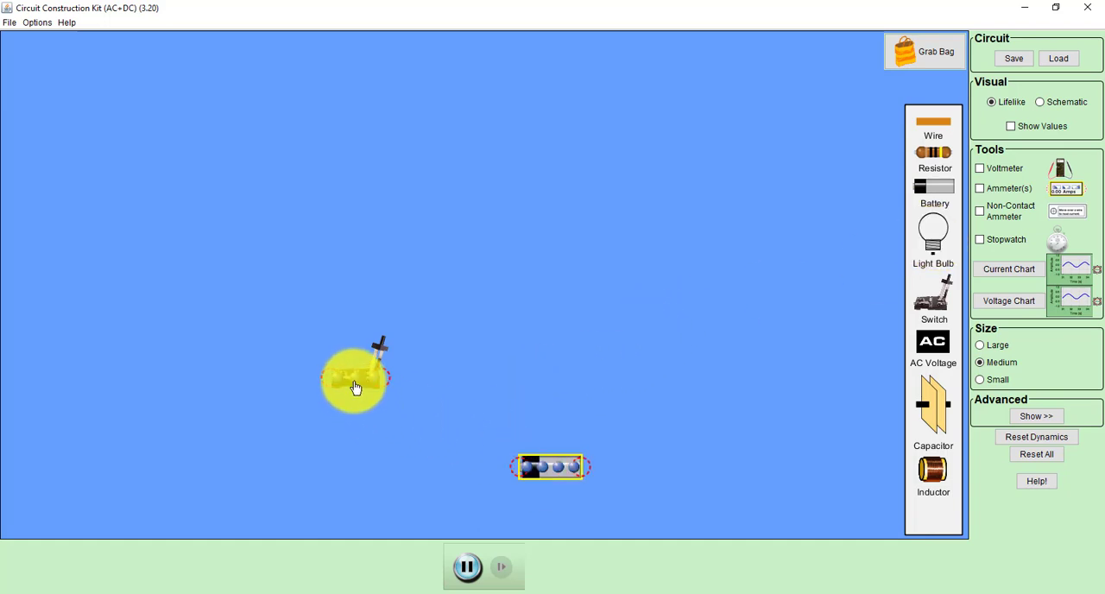
drag(357, 388, 370, 475)
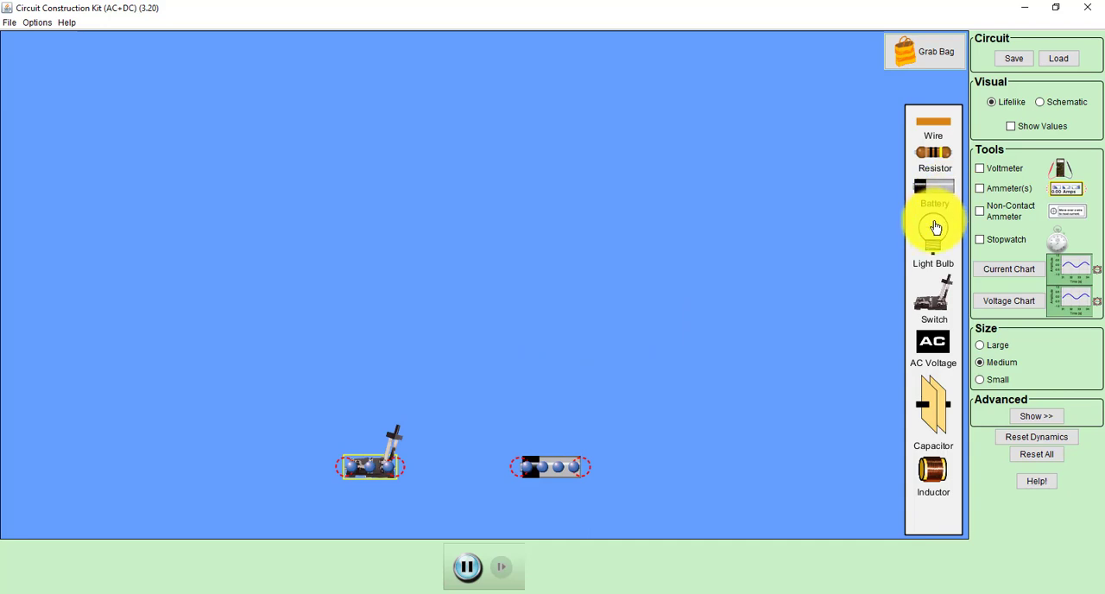
Step: Place three light bulbs in a spaced row across the upper part of the workspace
drag(937, 229, 228, 162)
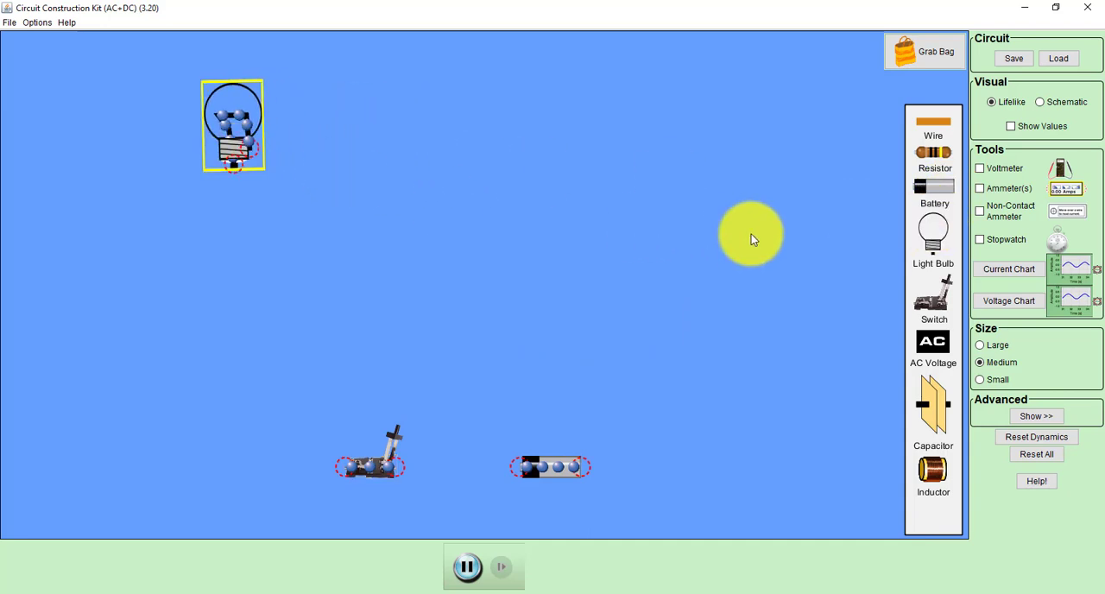
drag(923, 240, 482, 166)
drag(919, 233, 706, 167)
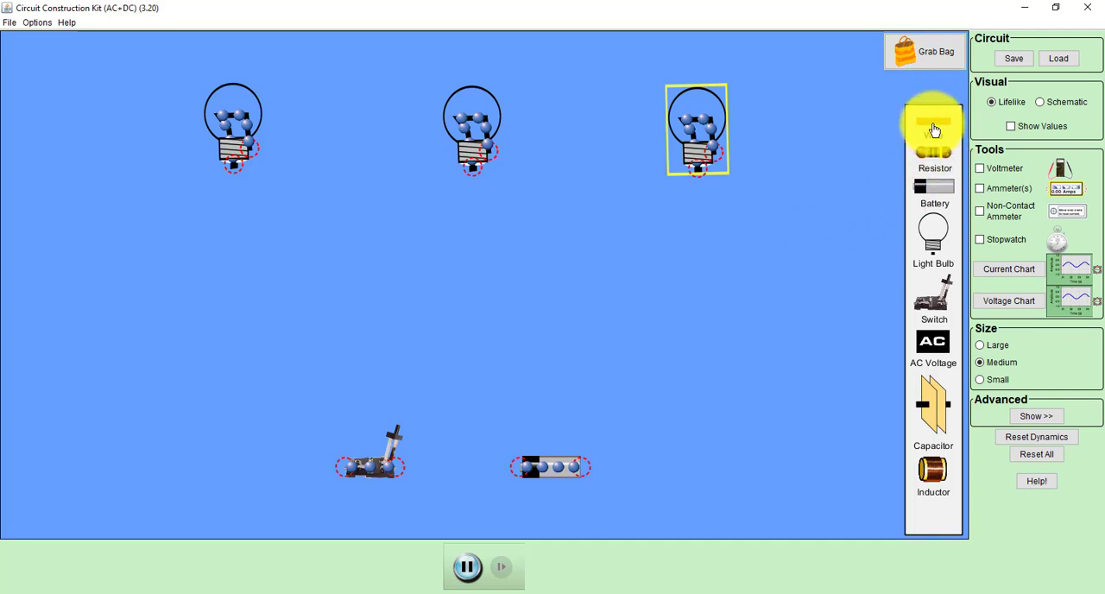
Step: Wire the switch to the battery and connect the three light bulbs in series with wires
drag(925, 128, 468, 461)
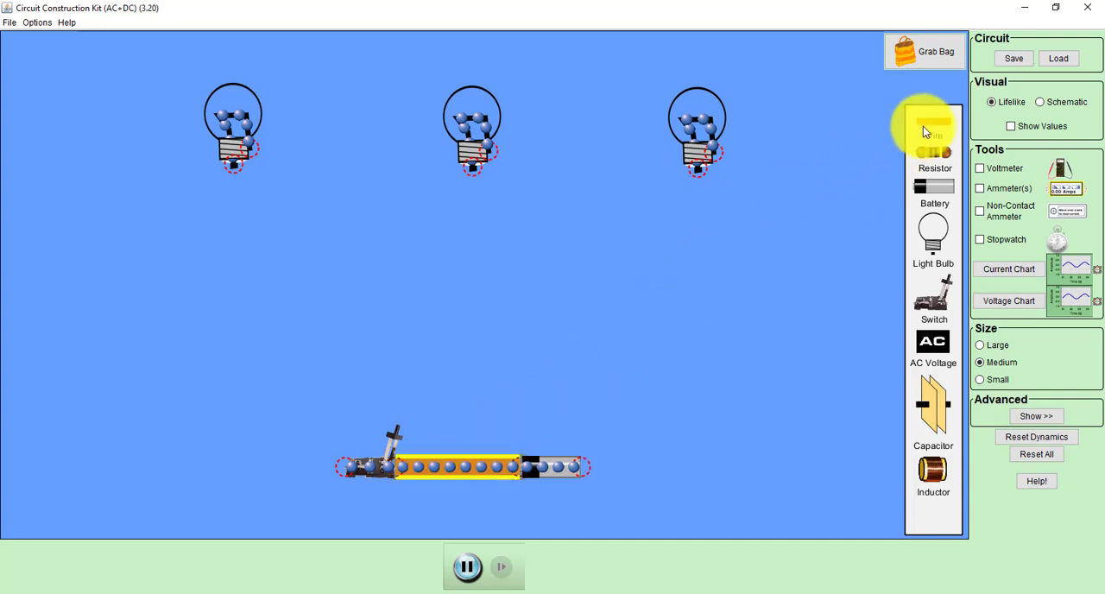
drag(933, 126, 475, 130)
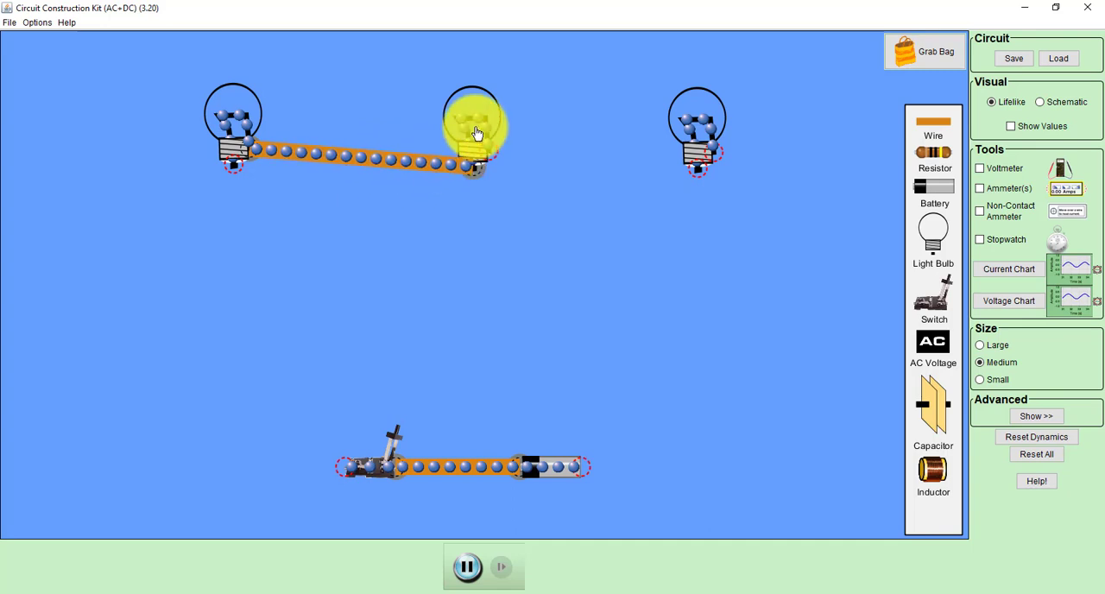
drag(924, 120, 726, 102)
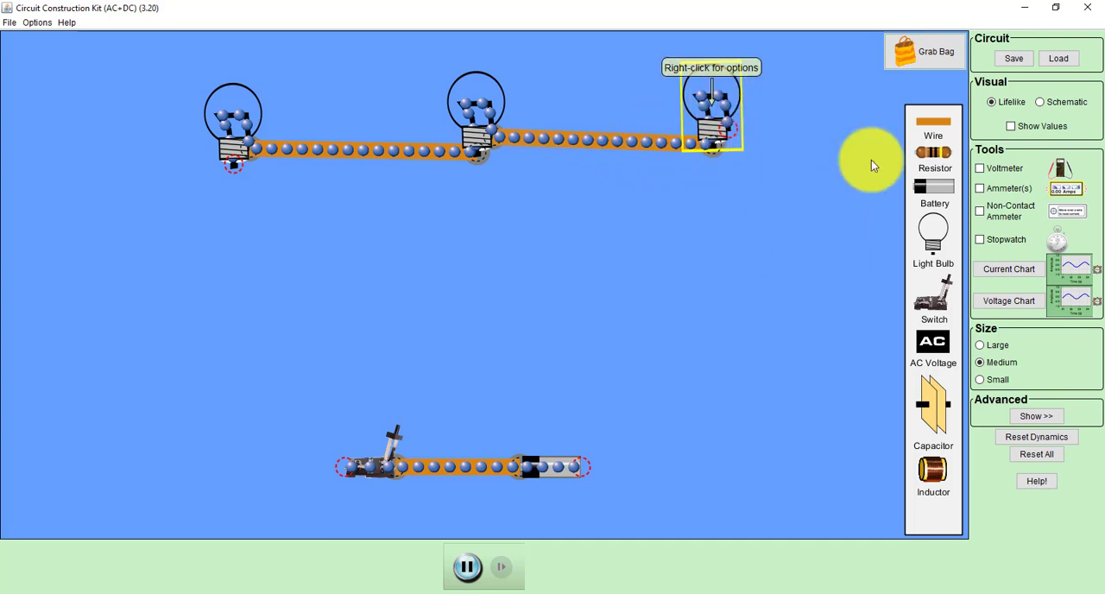
Step: Wire the left bulb down to the switch's free end and shift that vertical wire outward to widen the loop
drag(938, 123, 227, 463)
drag(935, 135, 299, 462)
drag(229, 212, 135, 213)
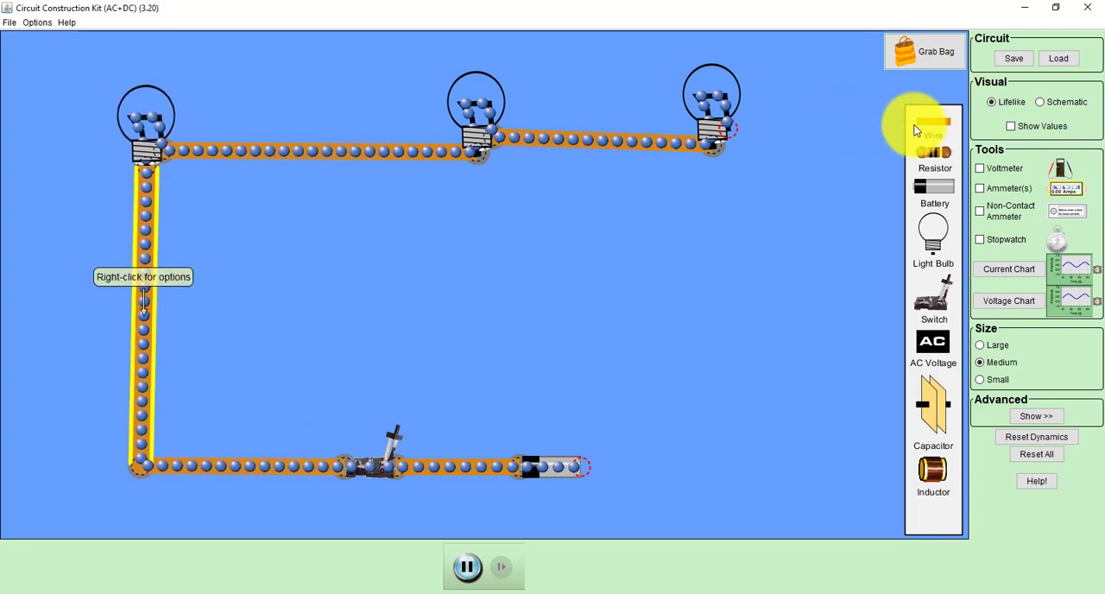
Step: Close the circuit loop by wiring the battery's free end around the right side to the right bulb
drag(924, 128, 829, 467)
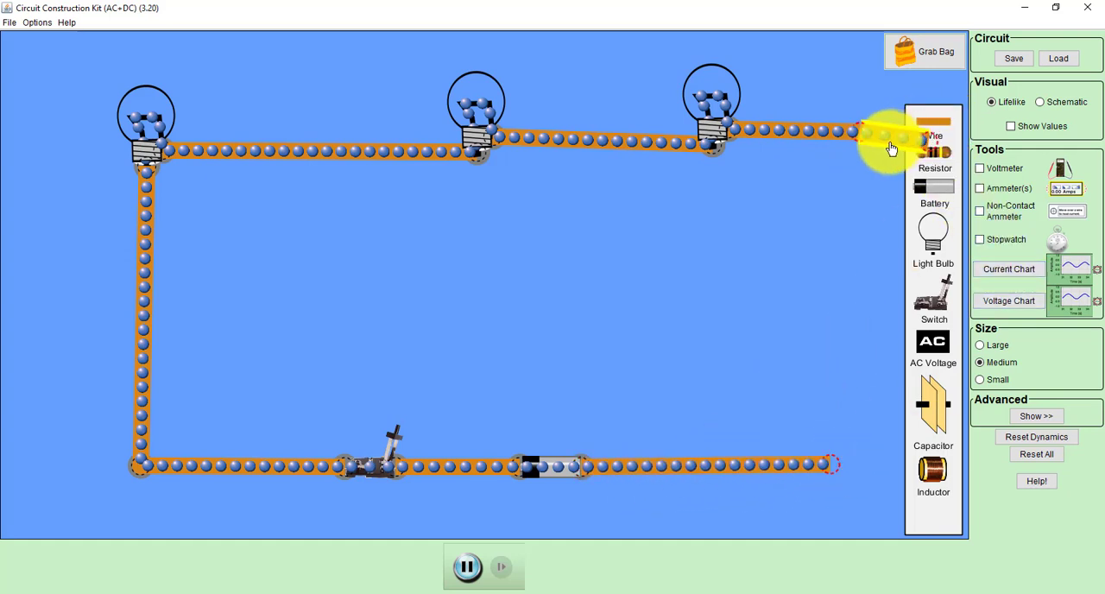
drag(924, 139, 860, 463)
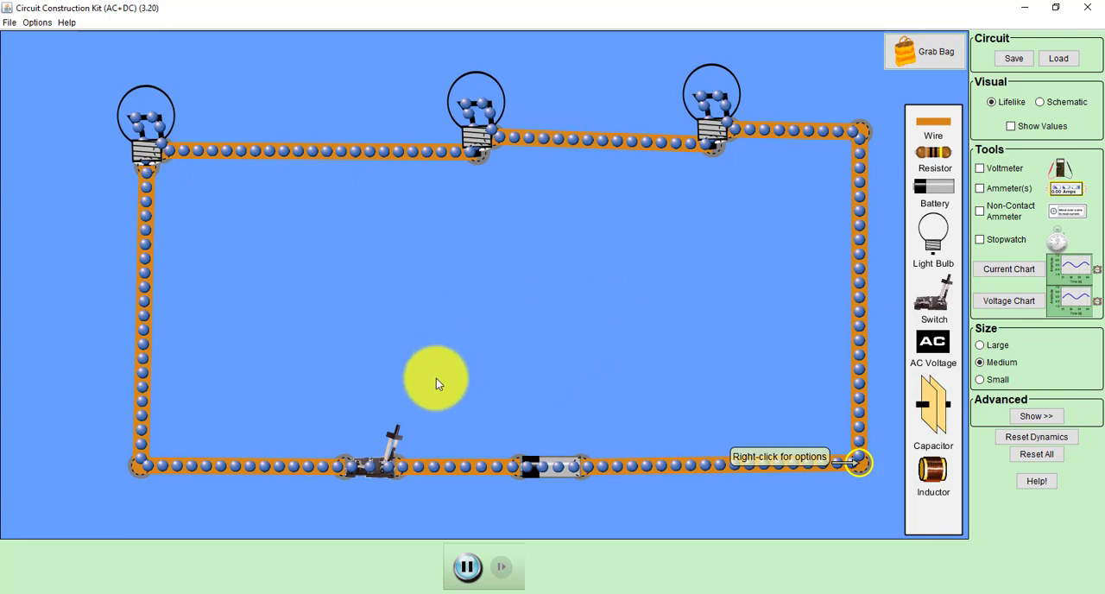
click(389, 459)
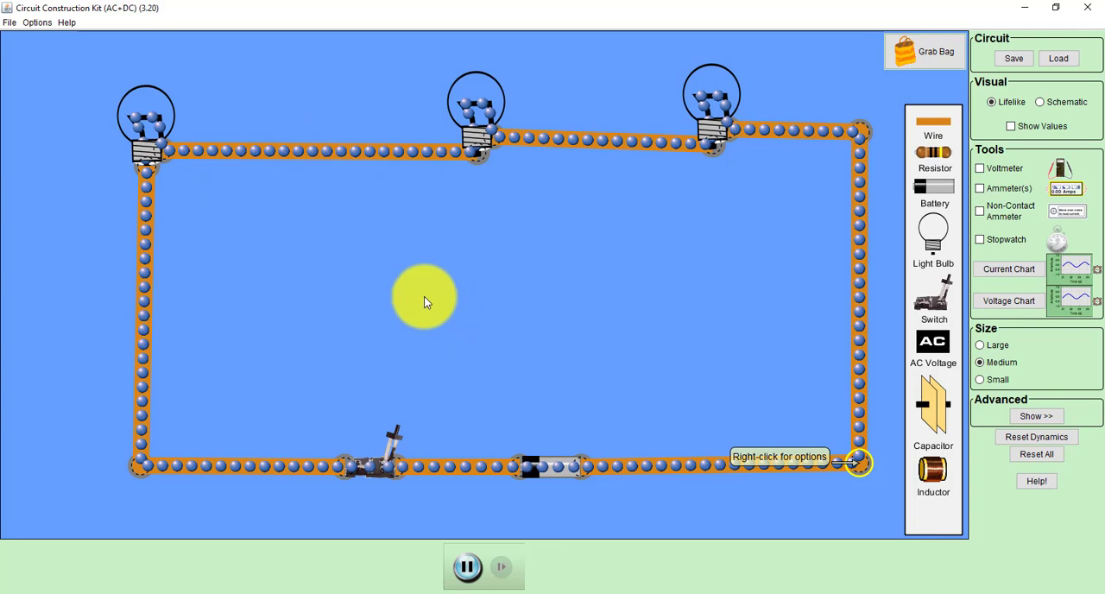
Step: Check the left bulb's resistance setting and show its value on the circuit
right_click(145, 129)
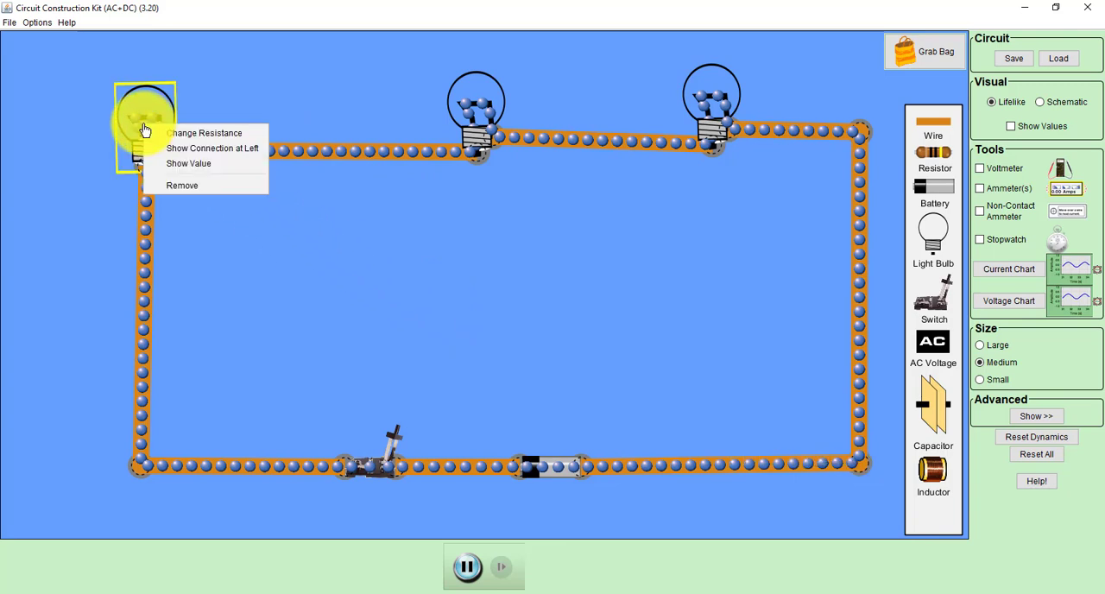
click(181, 136)
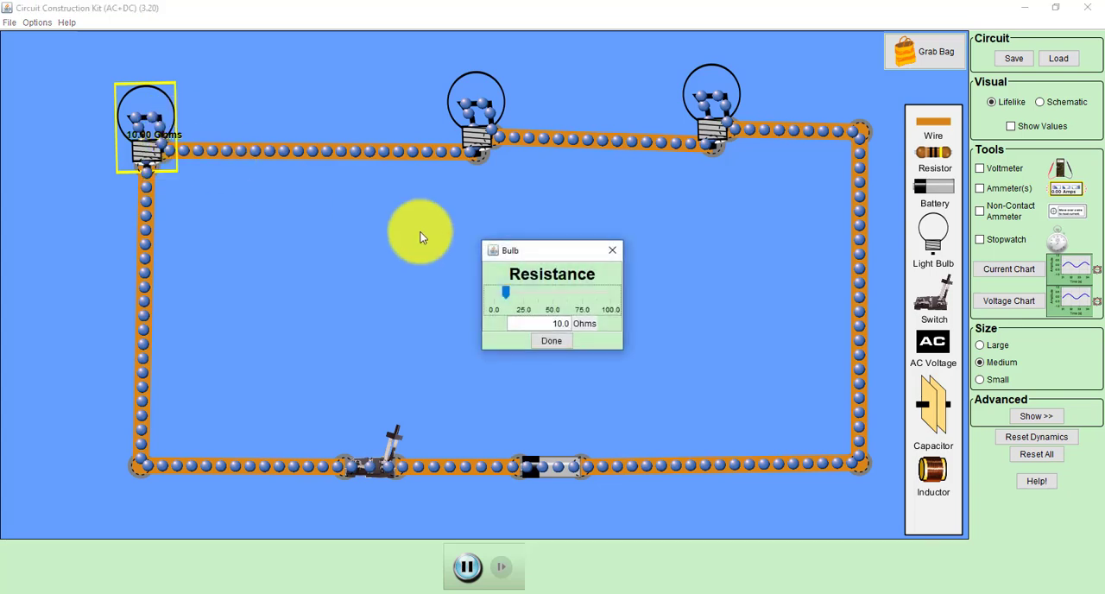
click(553, 341)
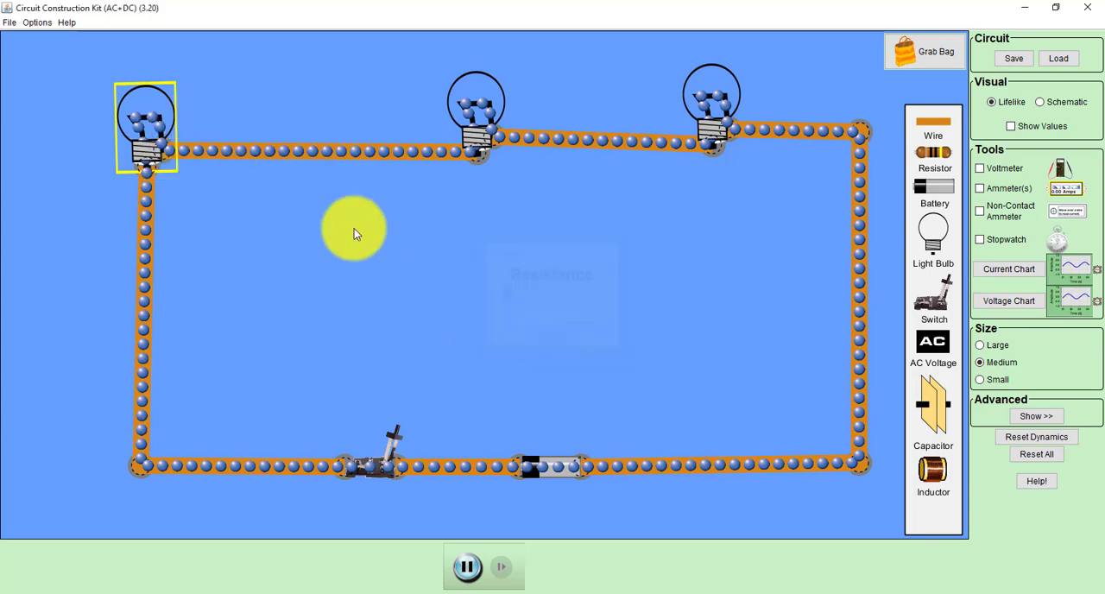
right_click(163, 116)
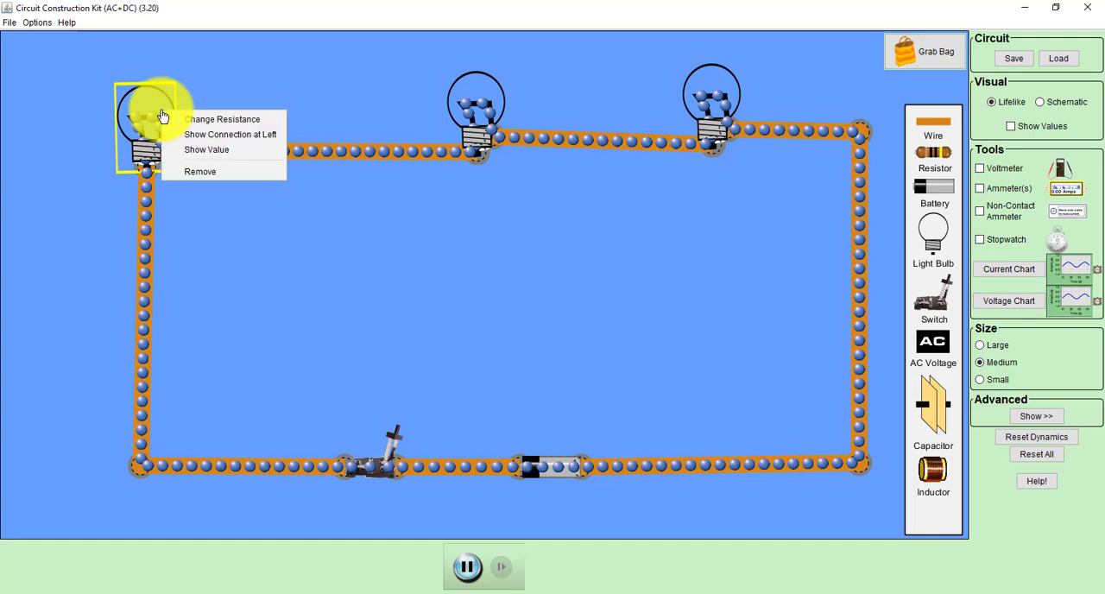
click(206, 148)
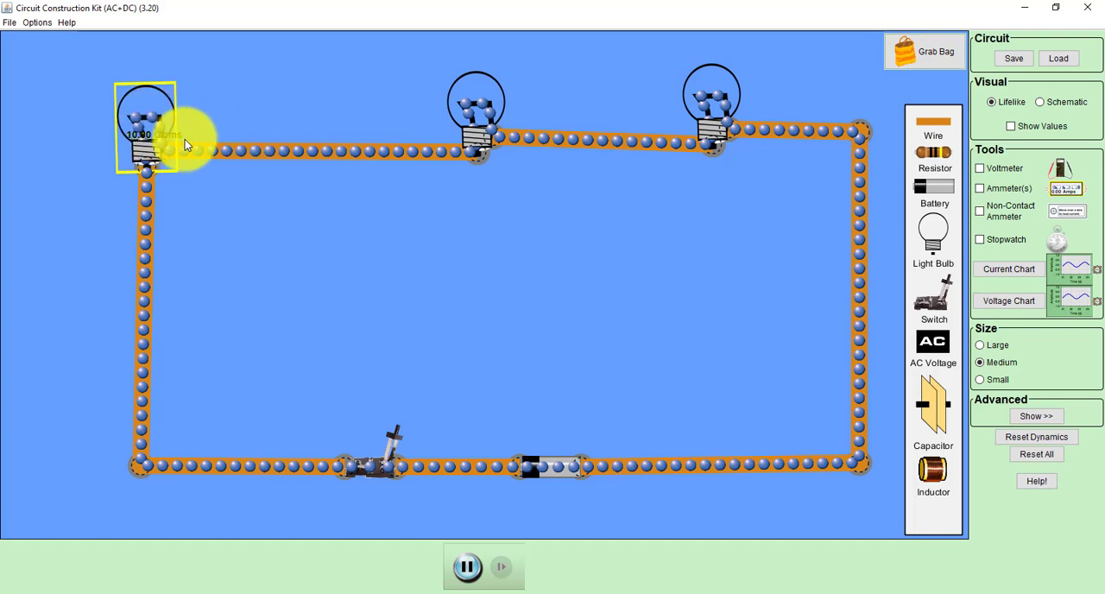
Step: Set the middle bulb's resistance to 15 ohms
right_click(506, 90)
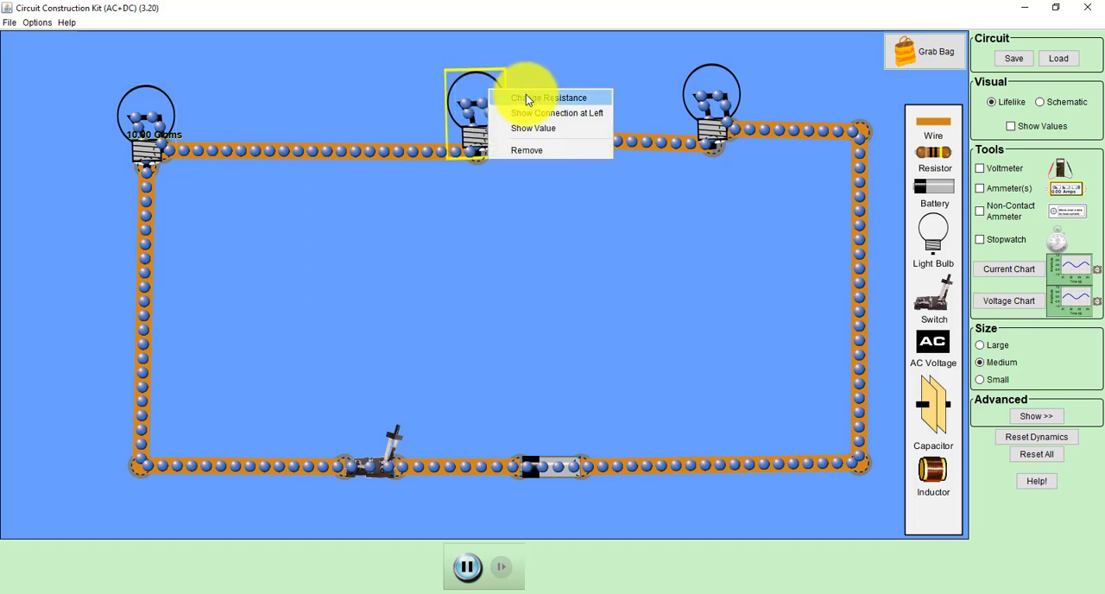
click(527, 99)
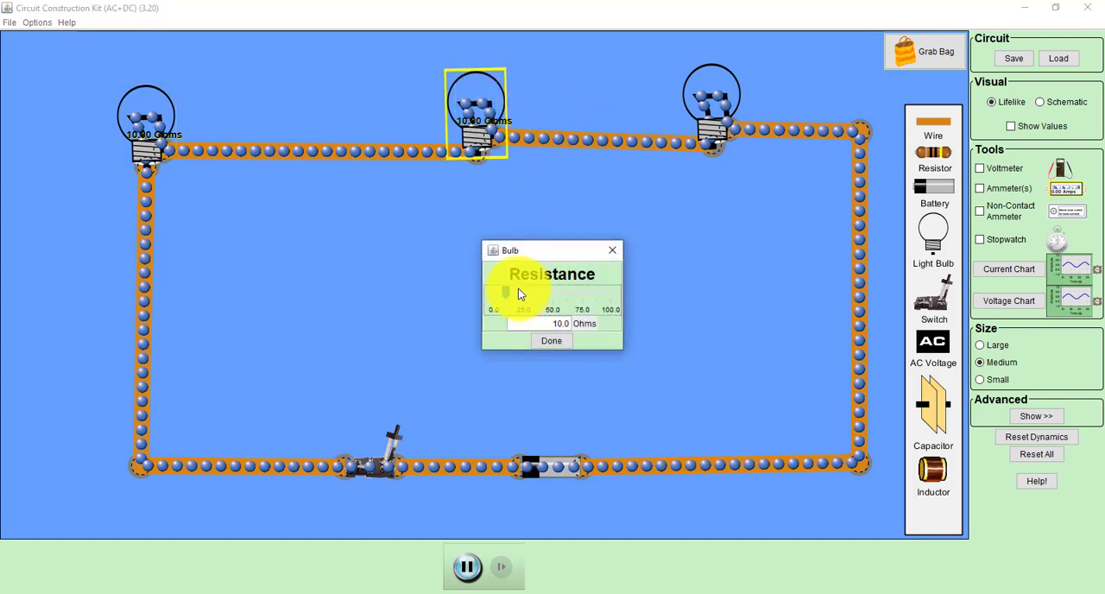
drag(549, 322, 605, 331)
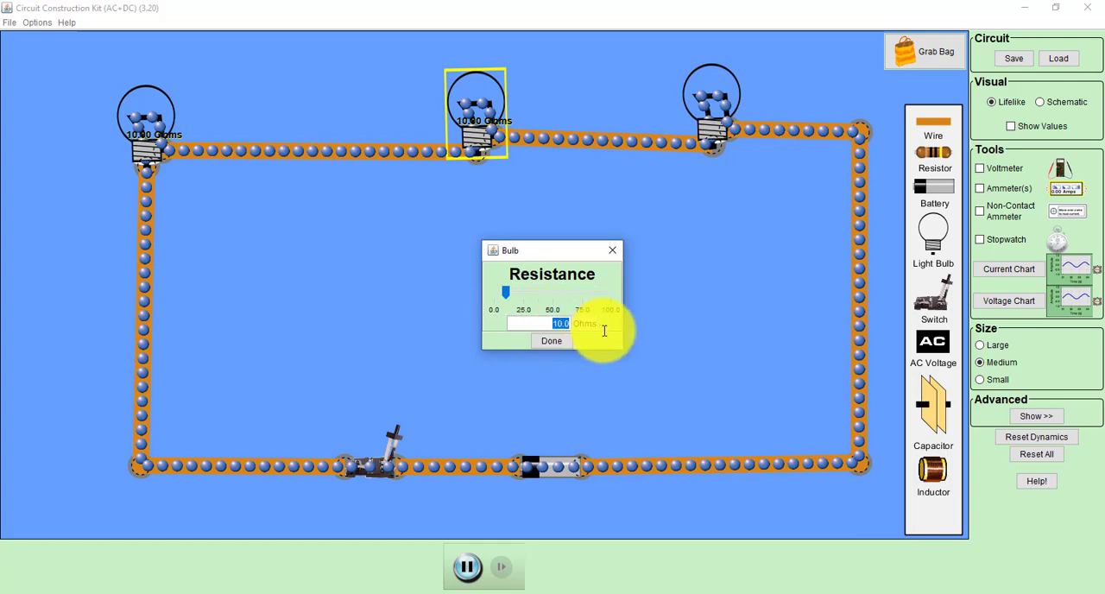
click(552, 339)
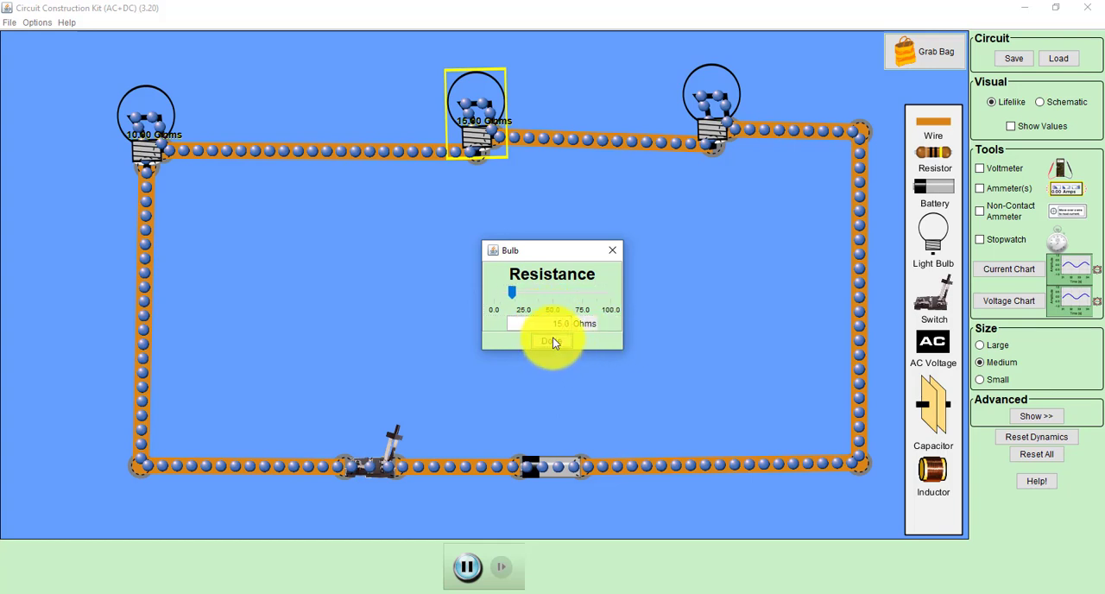
Step: Set the right bulb's resistance to 25 ohms
right_click(698, 92)
click(711, 99)
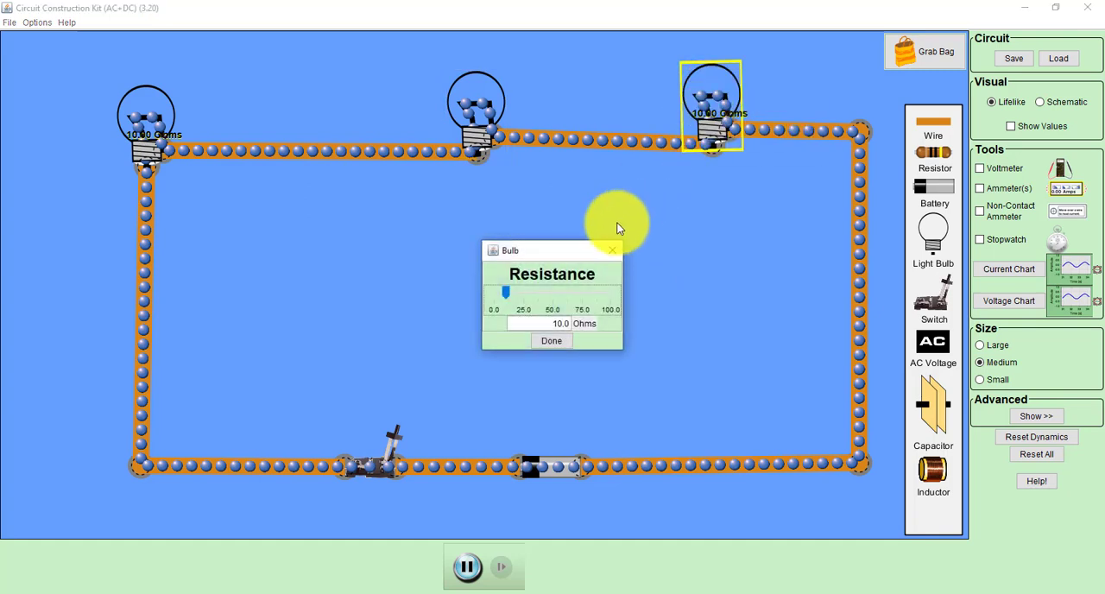
drag(553, 322, 618, 324)
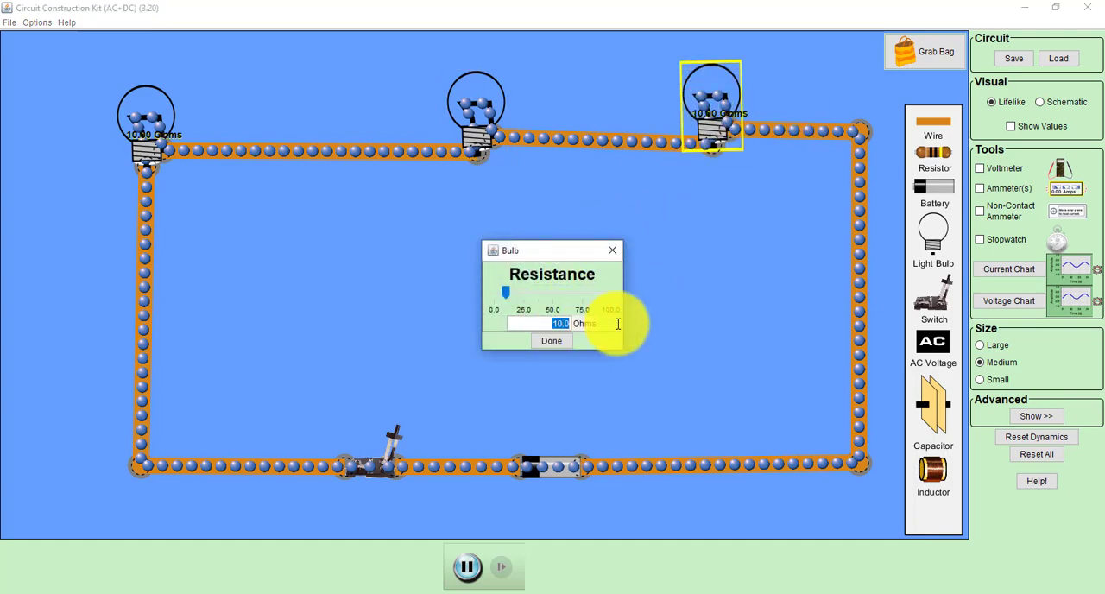
text(25)
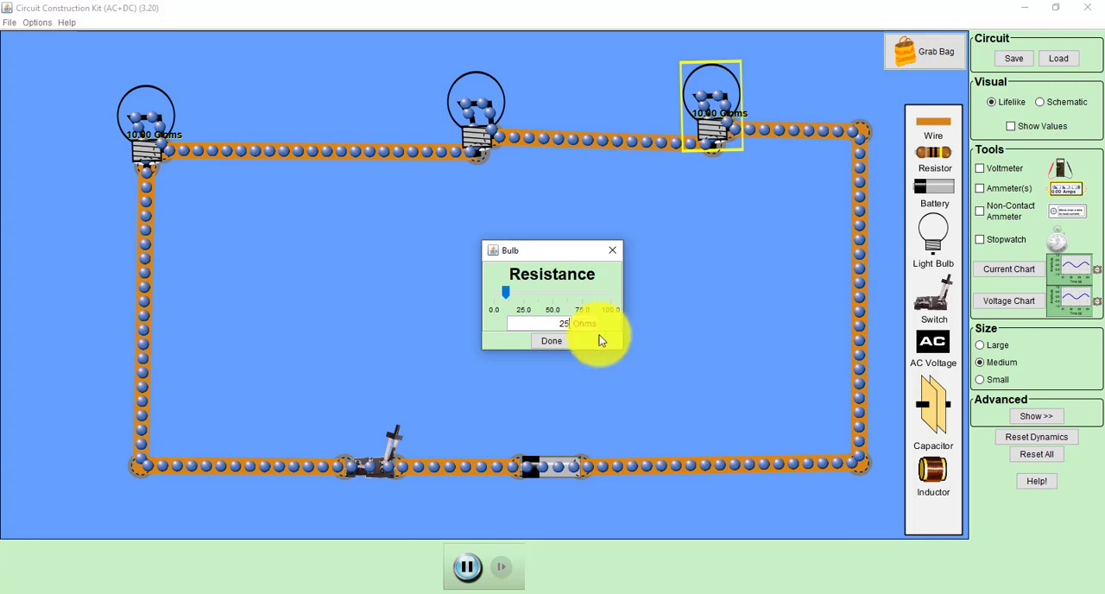
click(556, 345)
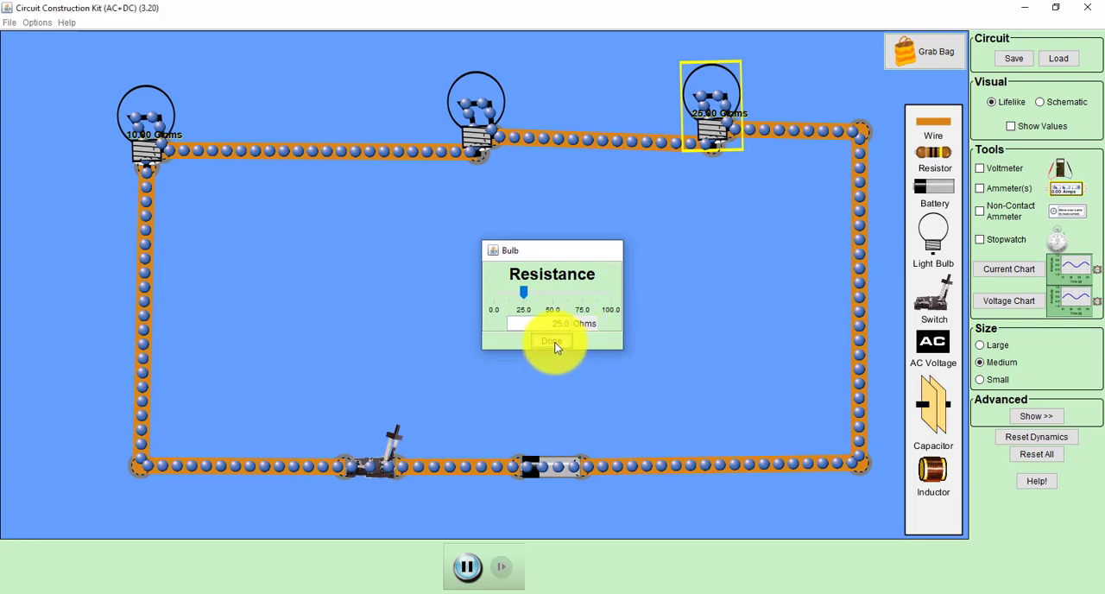
Step: Show the resistance values of the middle and right bulbs on the circuit
right_click(472, 116)
click(512, 153)
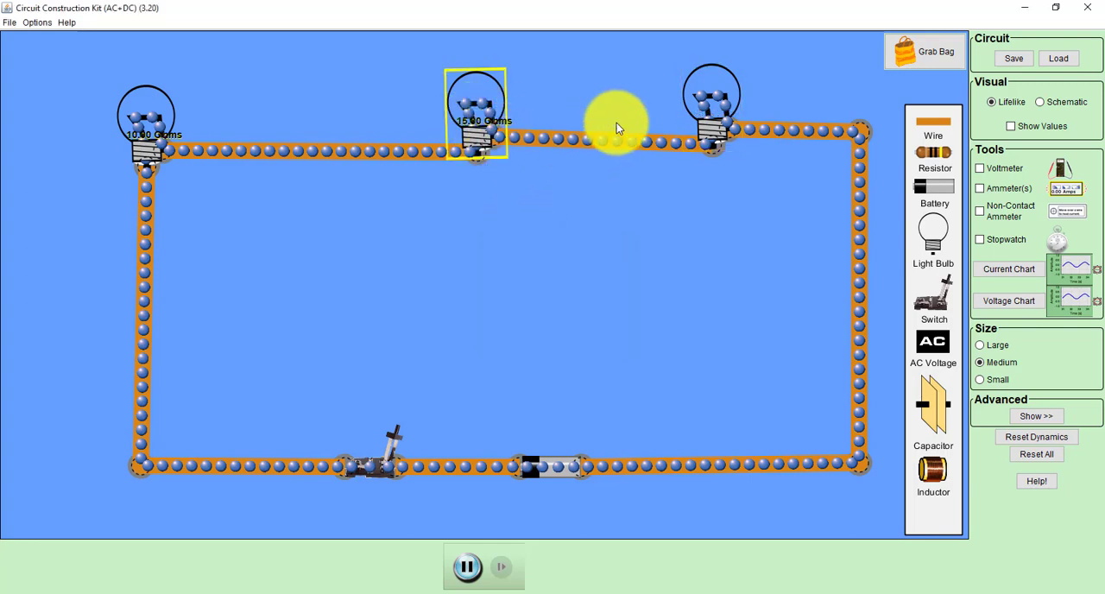
right_click(695, 96)
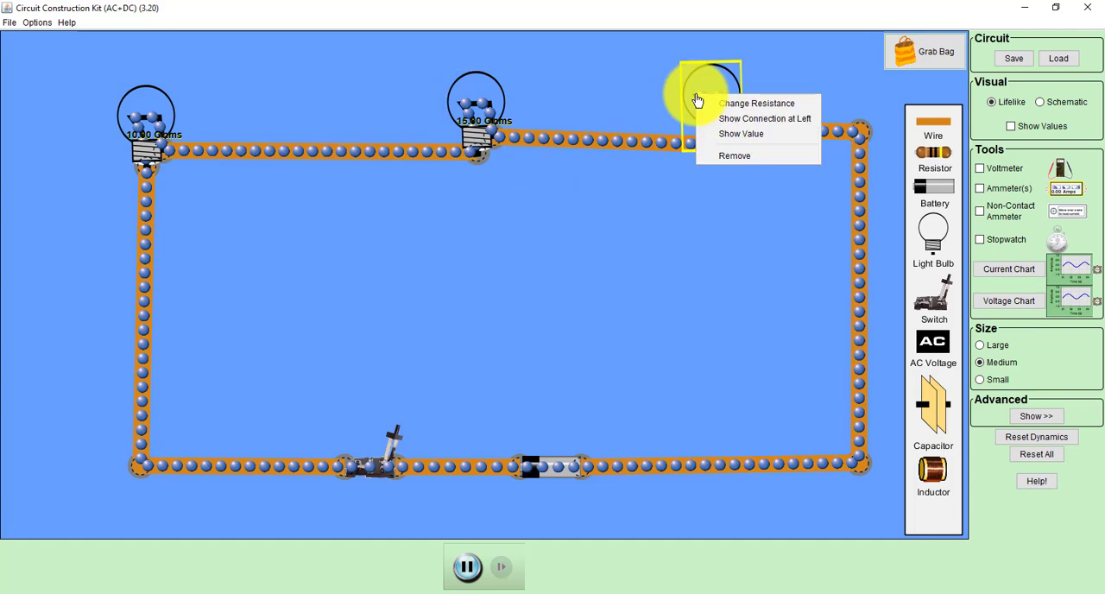
click(730, 134)
Step: Set the battery's voltage to 100 volts
right_click(547, 467)
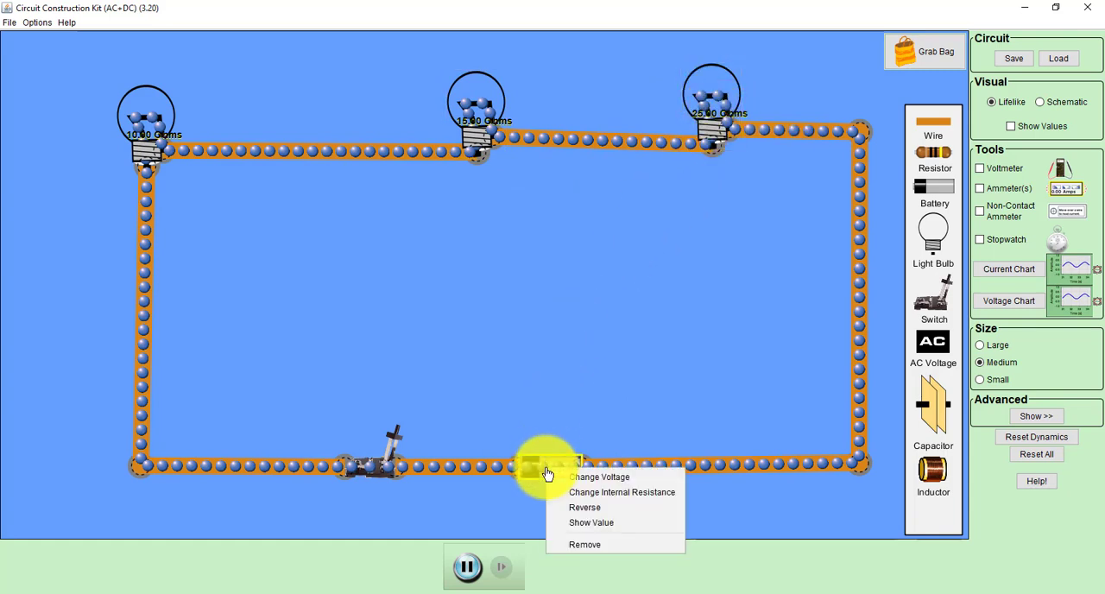
click(564, 473)
click(539, 321)
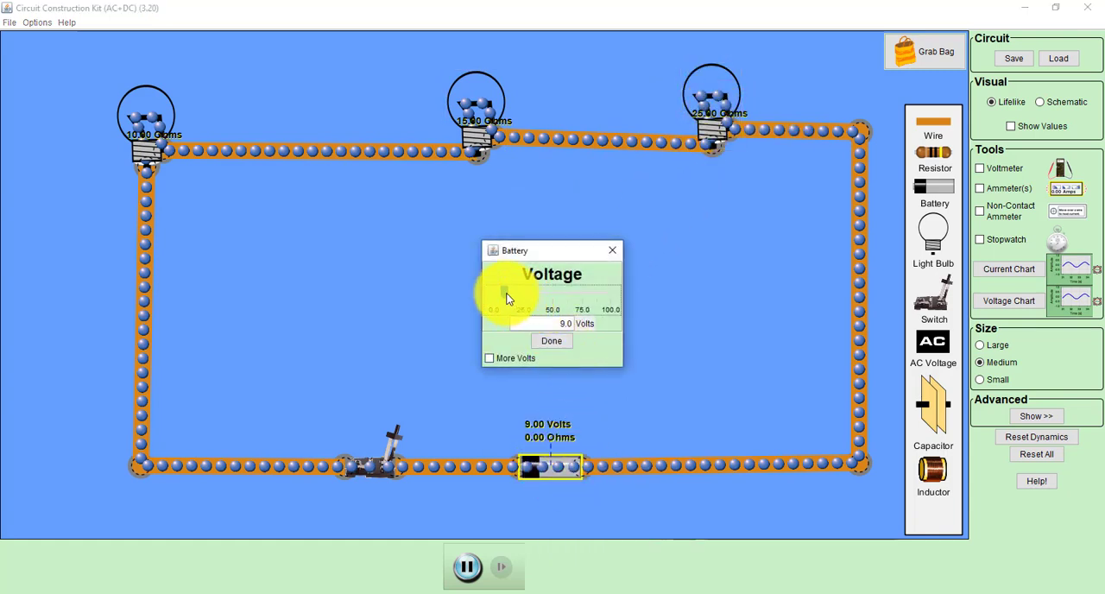
drag(507, 296, 642, 295)
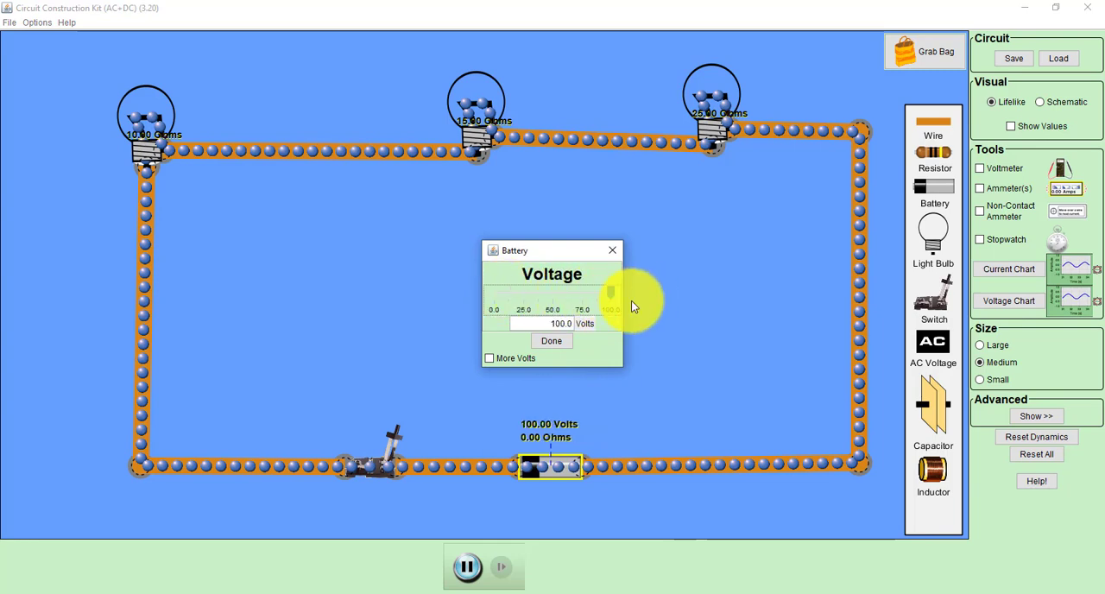
click(550, 341)
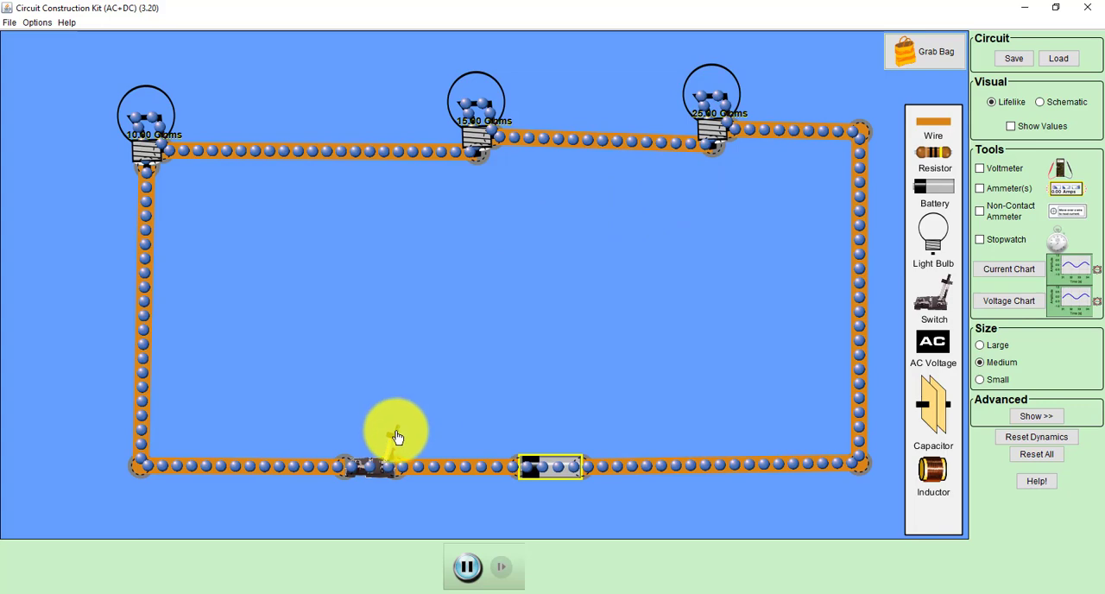
Step: Close the switch to power the bulbs and change the circuit's display to the Schematic view
click(335, 464)
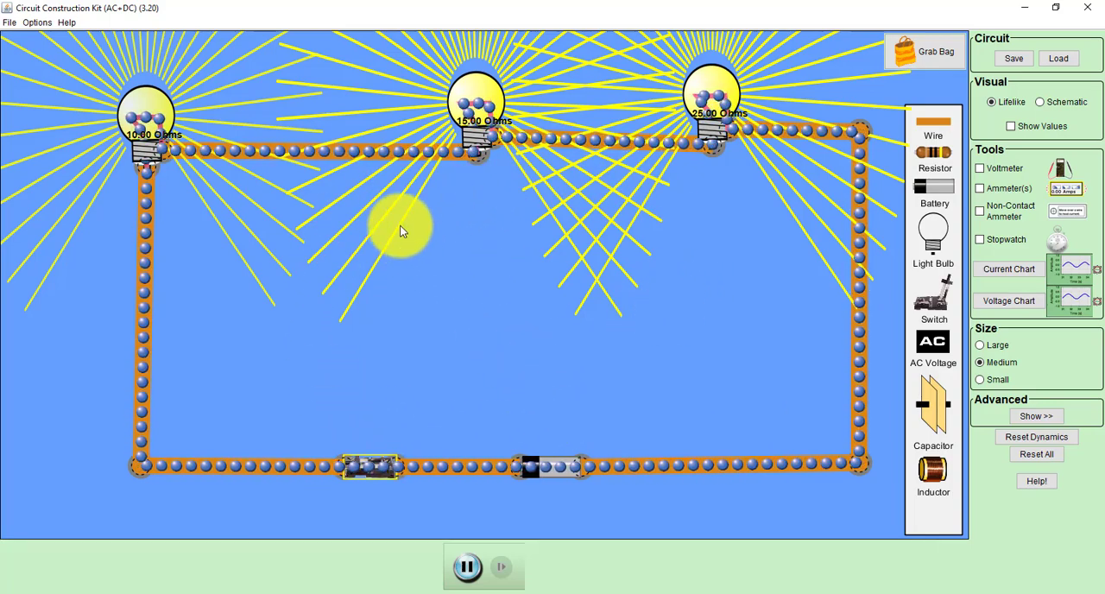
click(1040, 103)
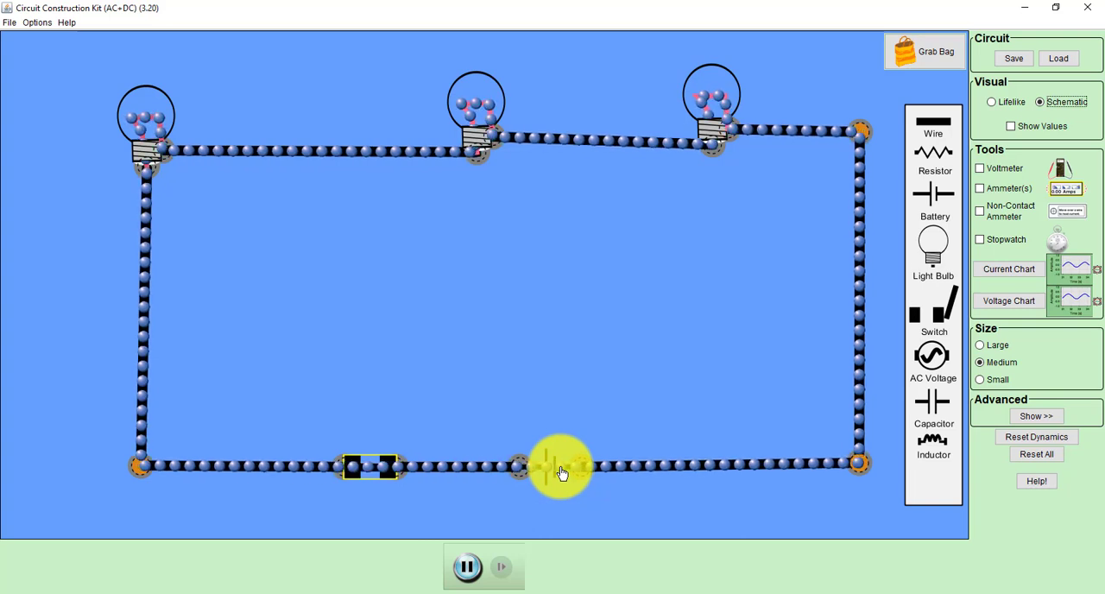
mouse_move(559, 476)
mouse_down()
mouse_move(682, 474)
mouse_move(539, 481)
mouse_up()
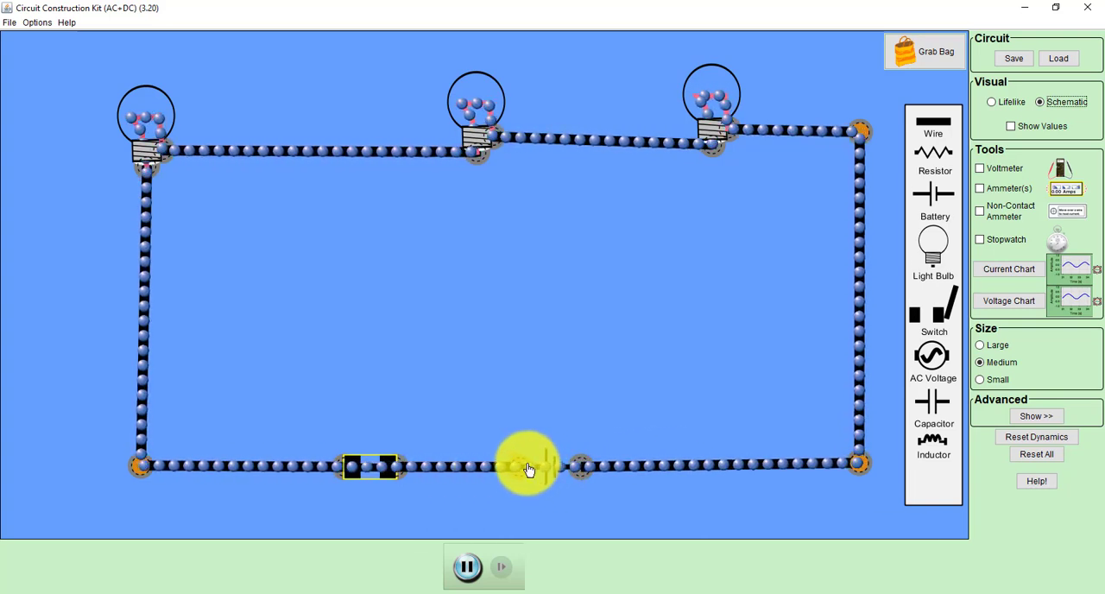
Step: Return the circuit's display to the Lifelike view and show the values of all components
click(1009, 102)
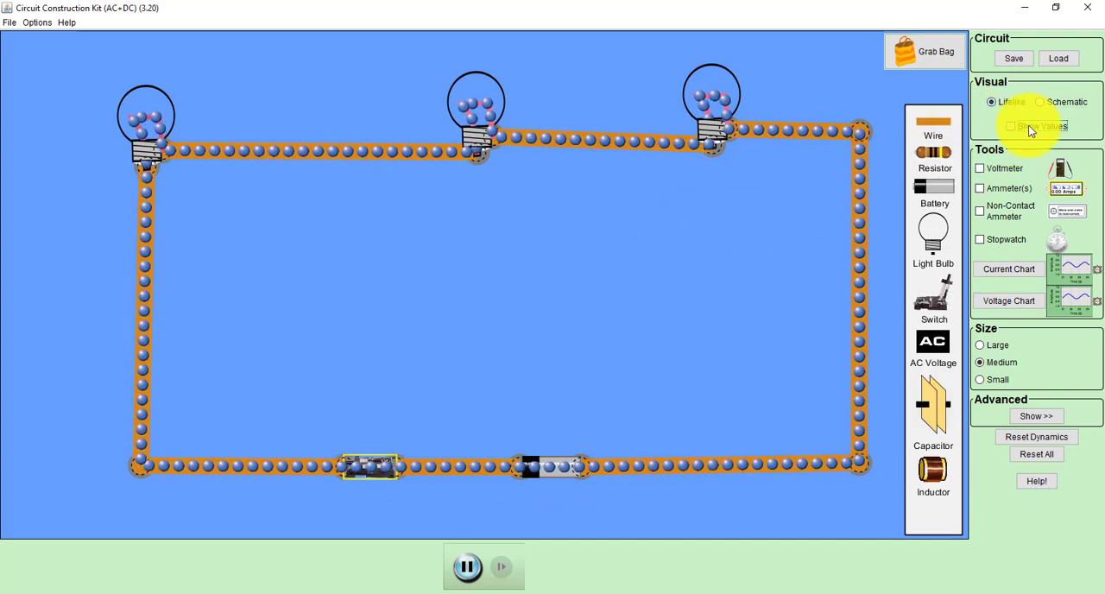
click(1027, 126)
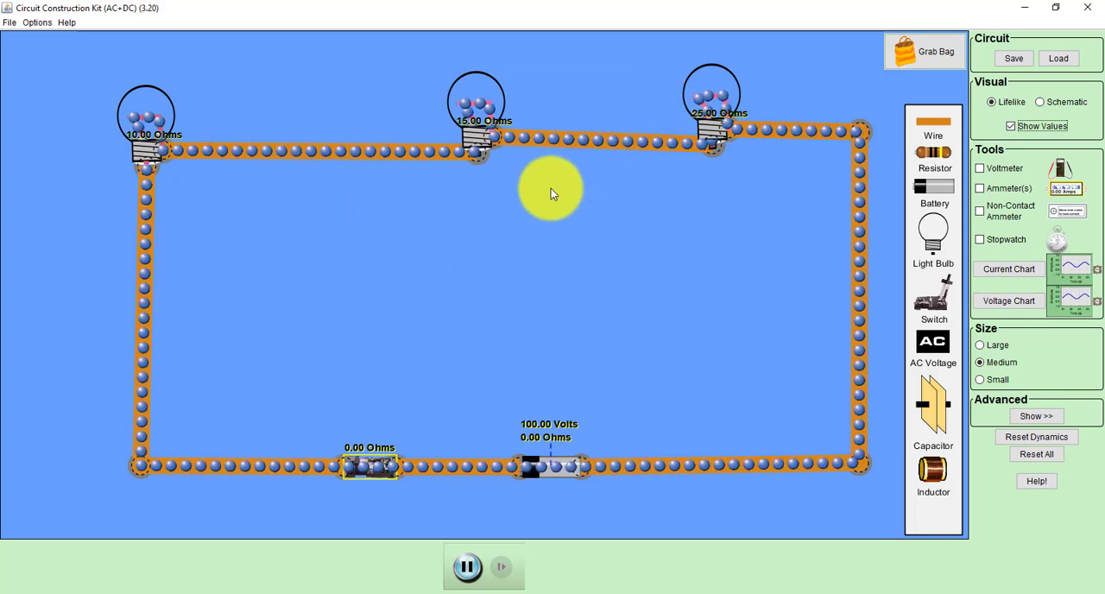
Step: Move the 10 ohm bulb inward and delete the wire connecting it to the circuit's lower-left corner
drag(148, 115, 215, 111)
click(210, 183)
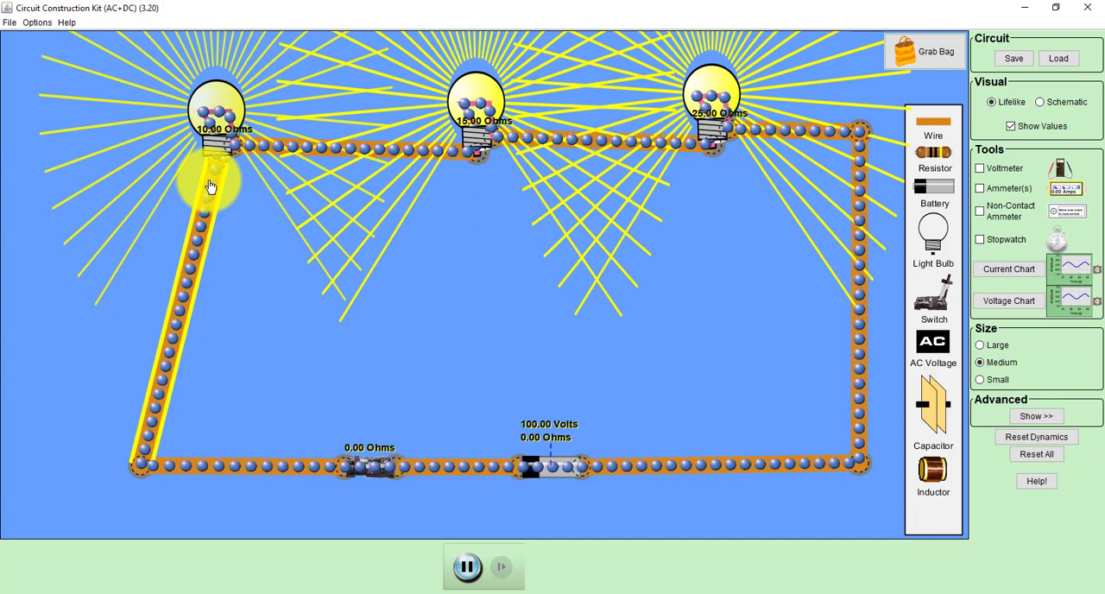
key(Delete)
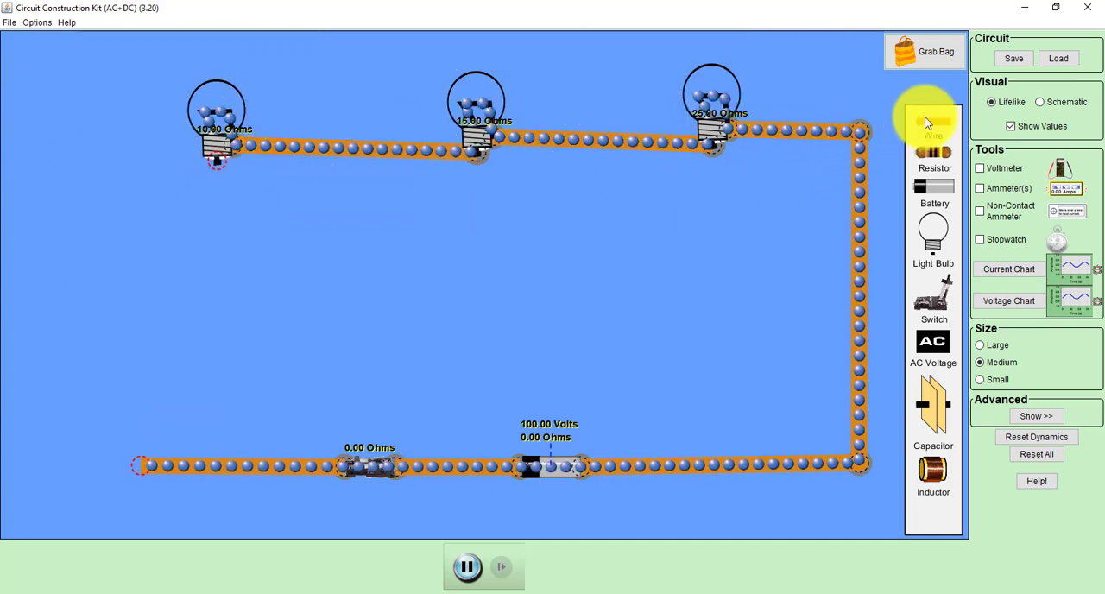
Step: Close the circuit again with new wires from the 10 ohm bulb around the left side to the switch's wire
drag(821, 175, 154, 210)
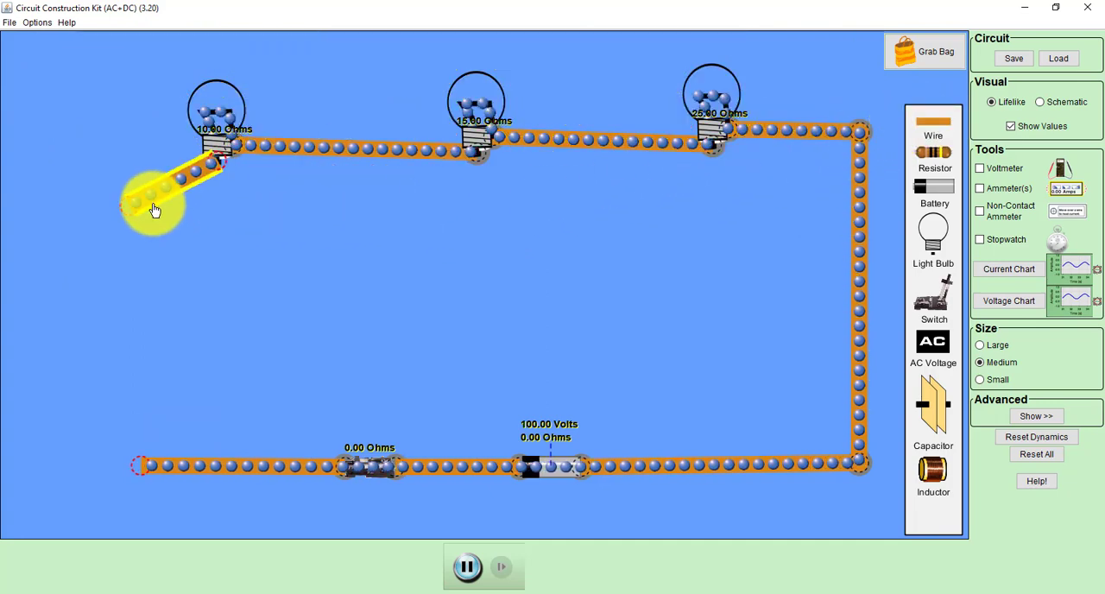
drag(112, 181, 101, 171)
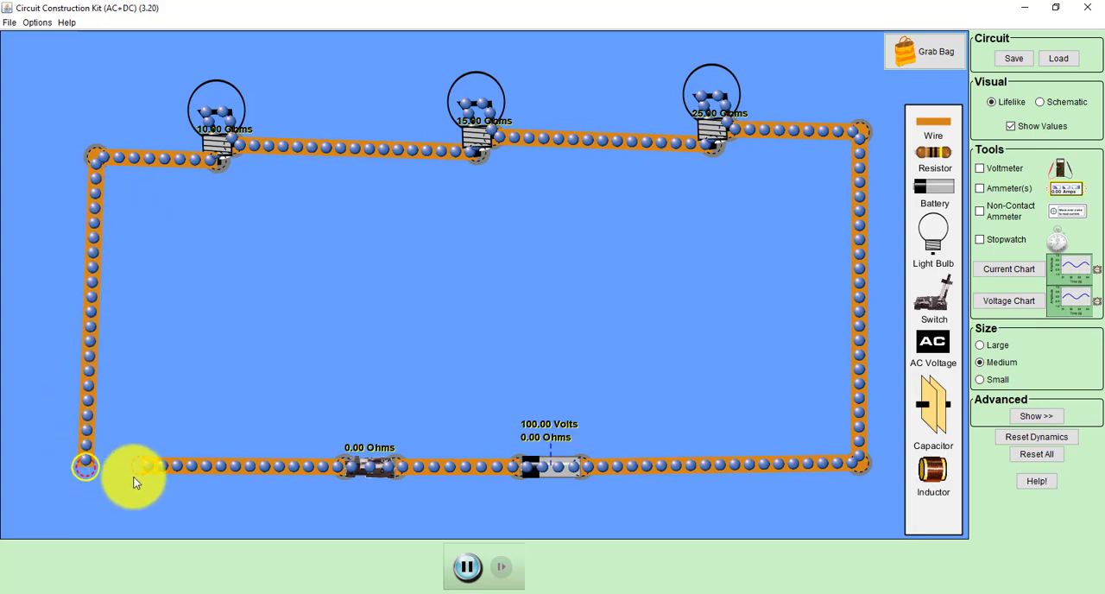
drag(97, 465, 95, 466)
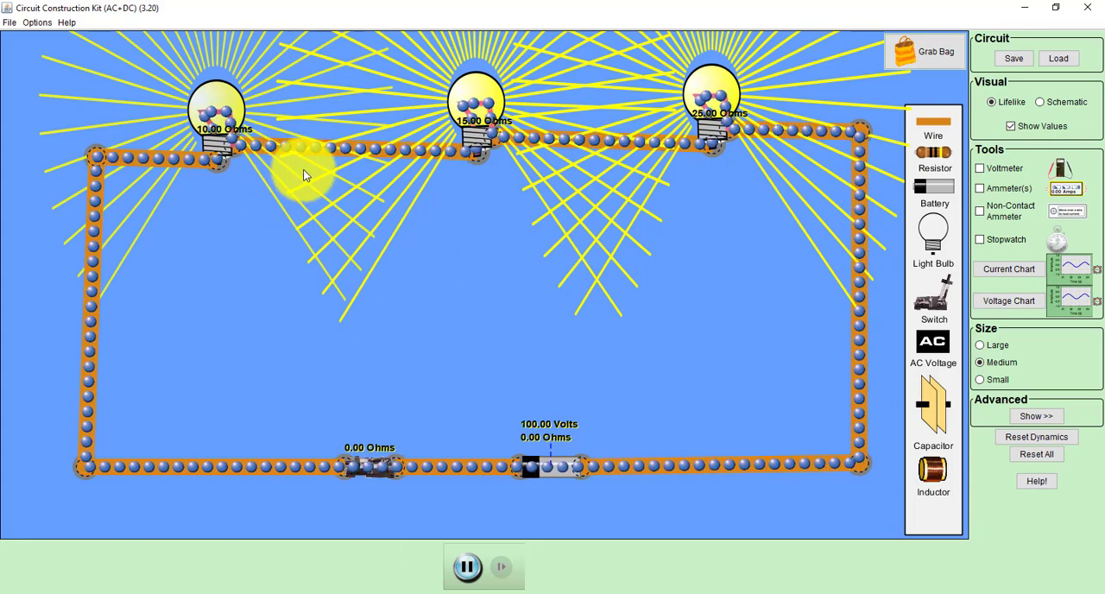
Step: Enable the non-contact ammeter, measure the current in the wires beside the switch and bulbs, and park the meter below the circuit
click(1003, 218)
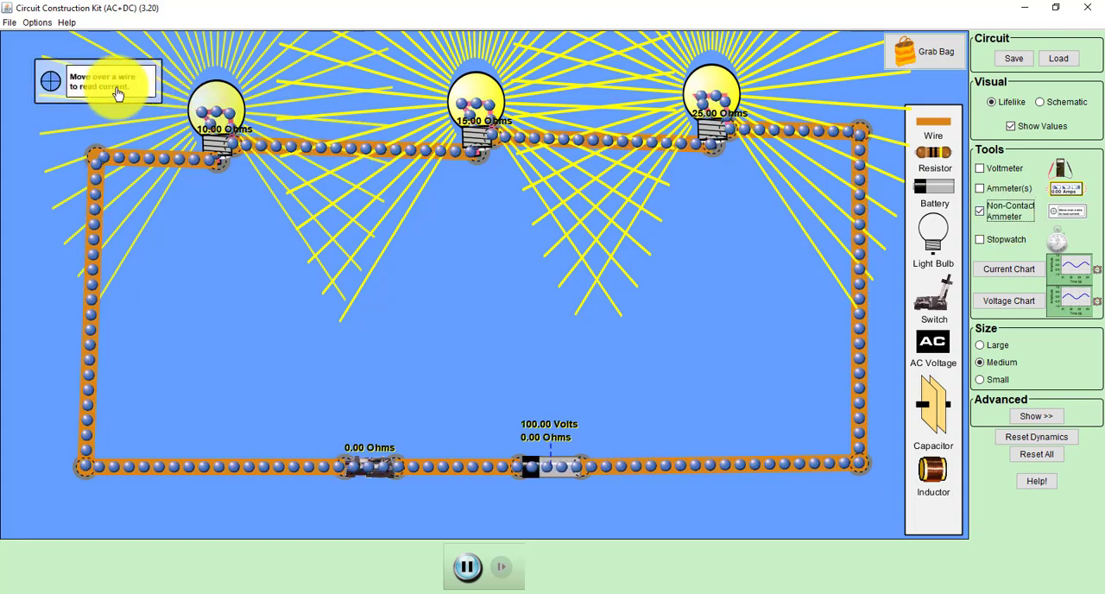
drag(58, 122, 280, 465)
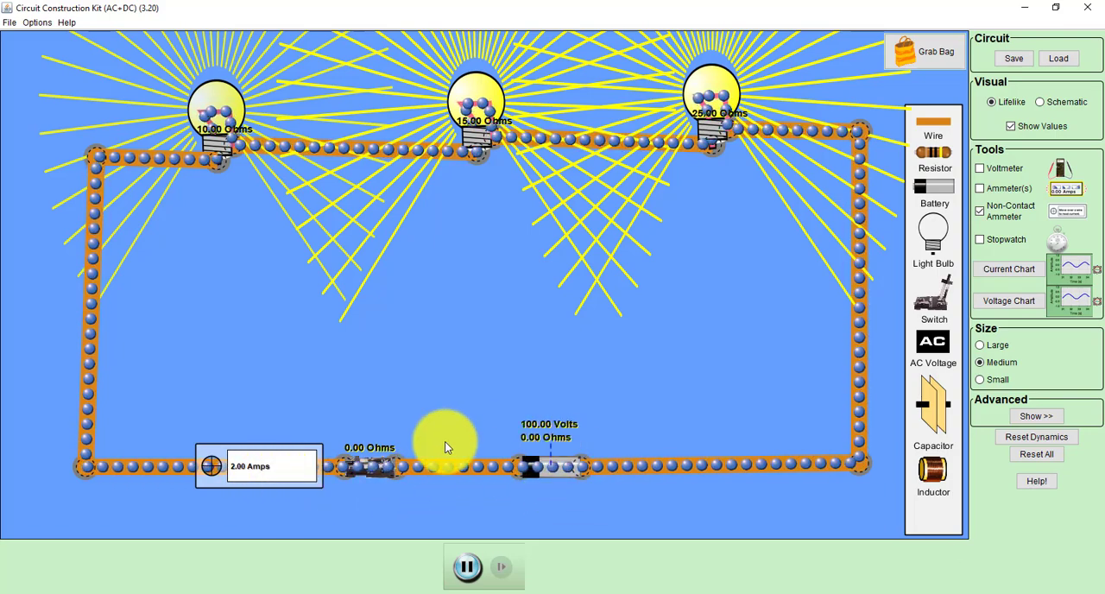
drag(283, 431, 478, 162)
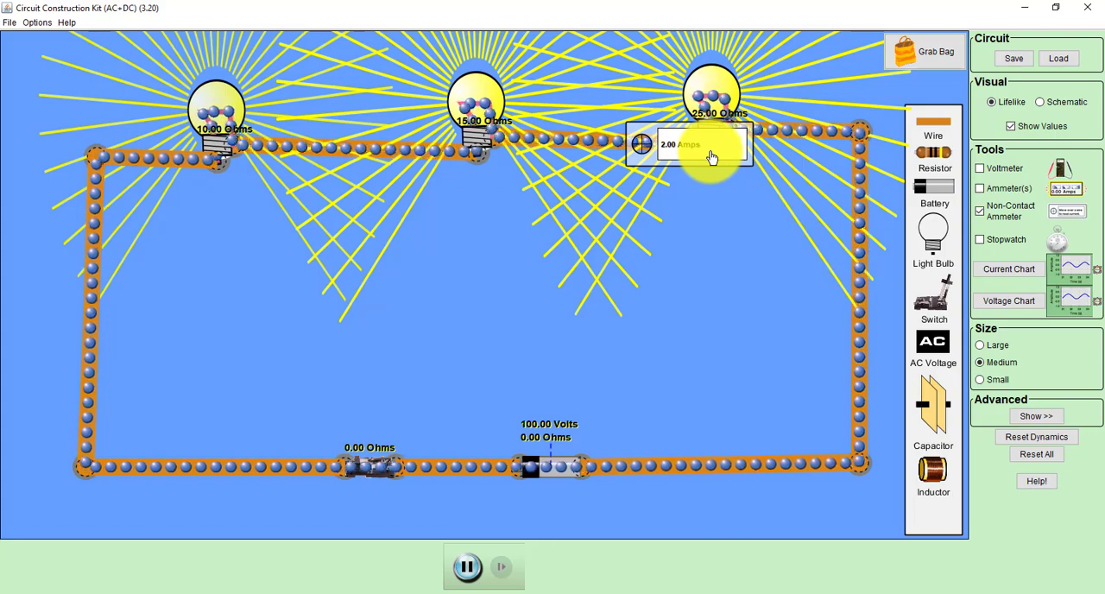
drag(711, 157, 713, 316)
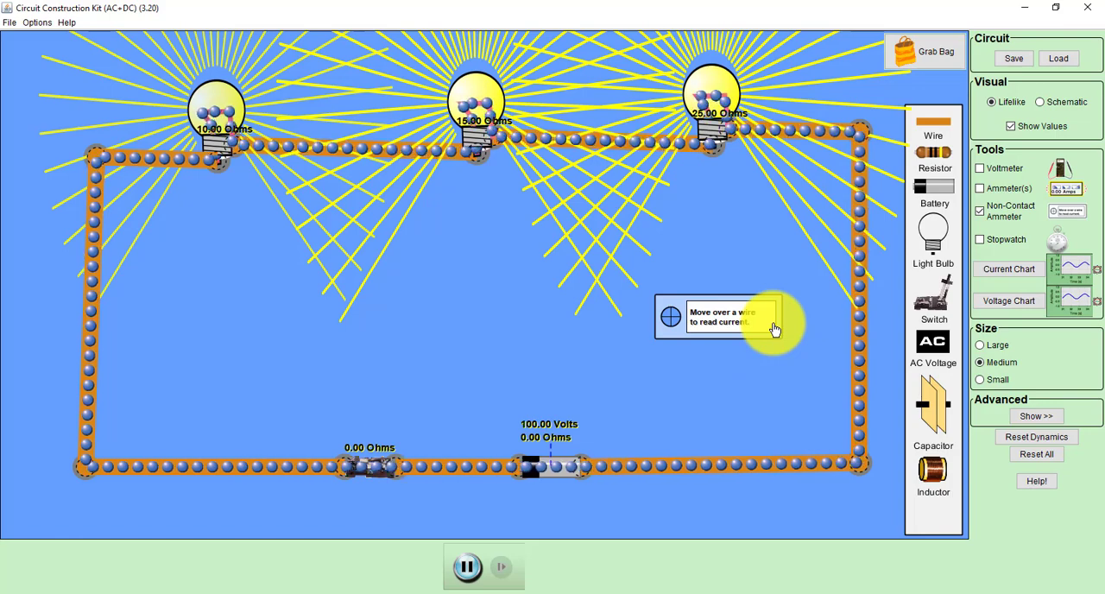
drag(757, 338, 840, 527)
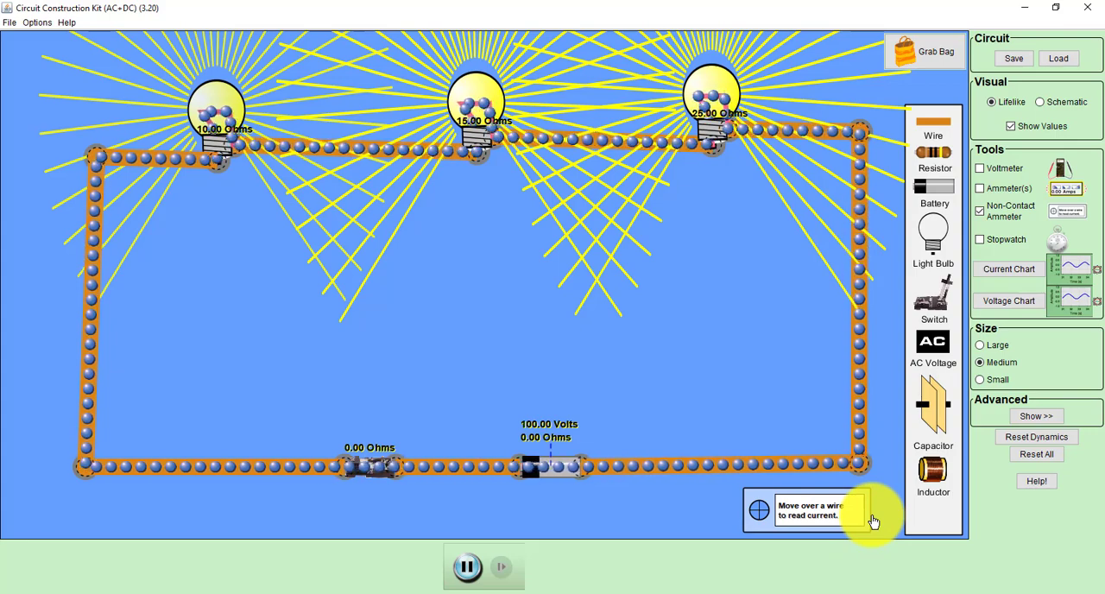
Step: Enable the voltmeter and measure the voltage across the battery with its red and black probes
click(998, 170)
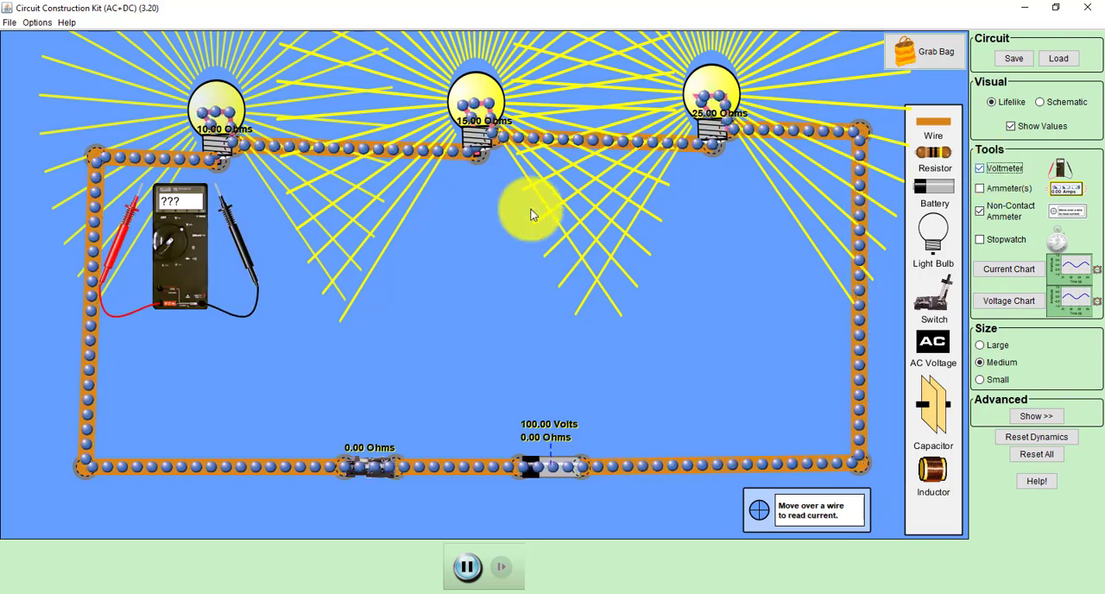
drag(218, 282, 361, 325)
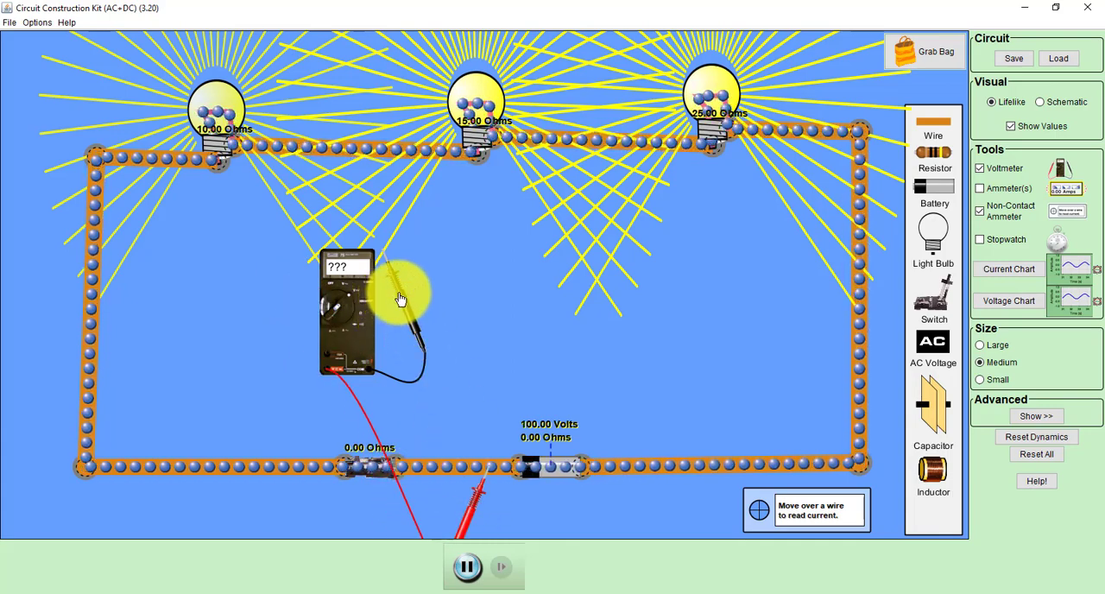
drag(399, 299, 565, 444)
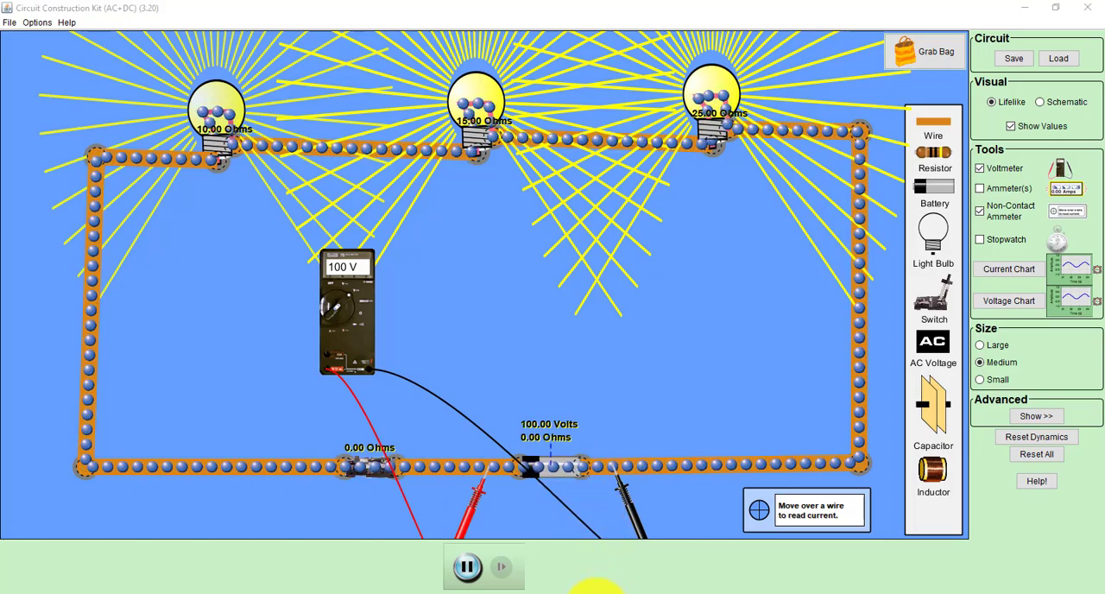
click(596, 593)
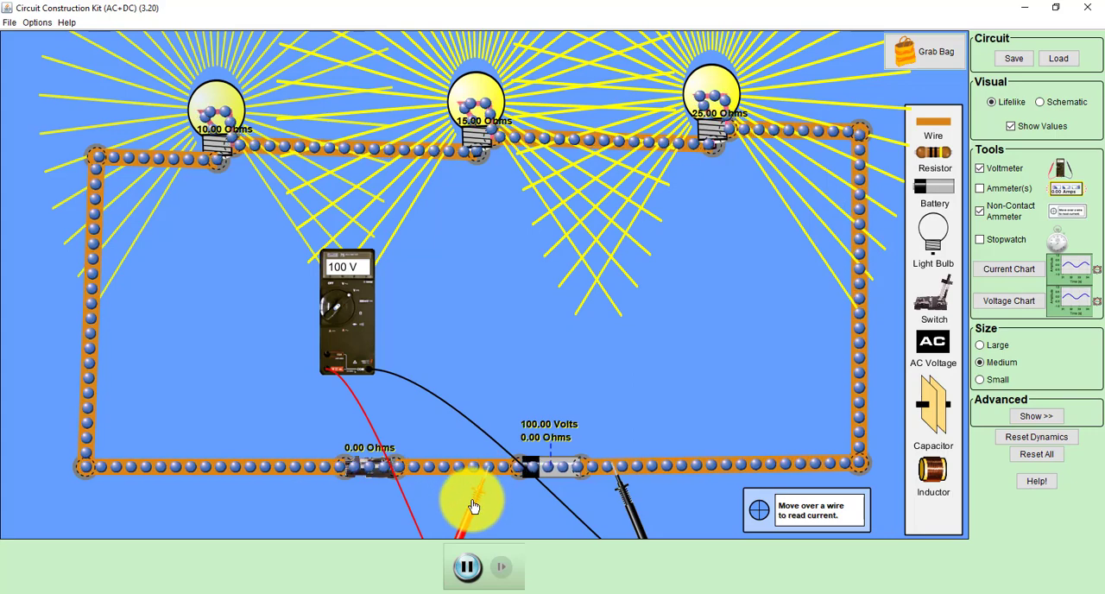
Step: Measure the voltage across the 10 ohm bulb and place the non-contact ammeter on the wire left of the switch
drag(468, 509, 246, 298)
drag(315, 328, 147, 185)
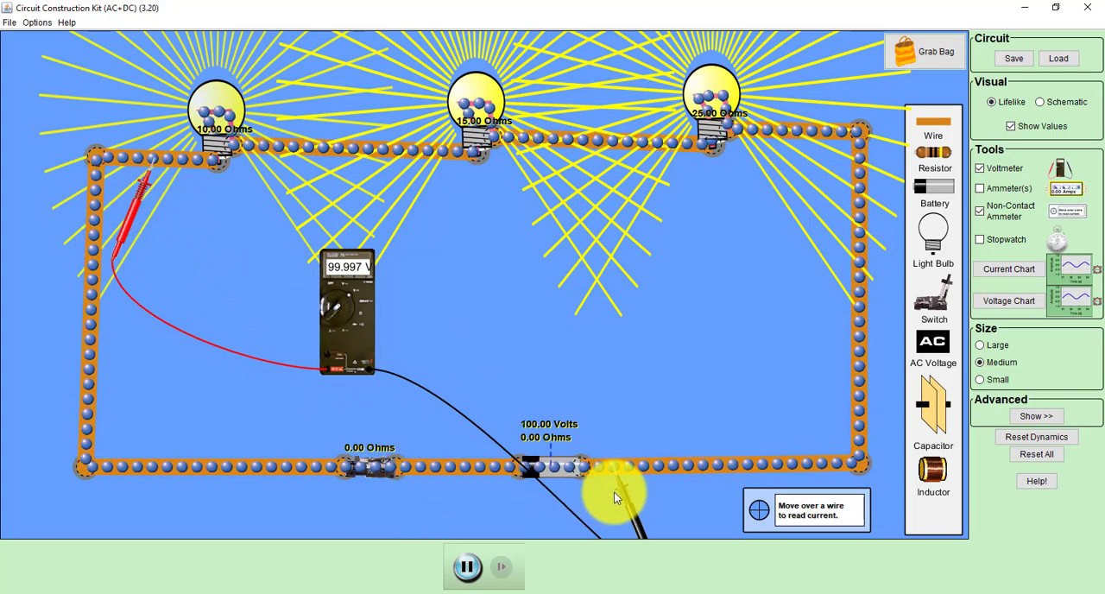
drag(622, 493, 259, 172)
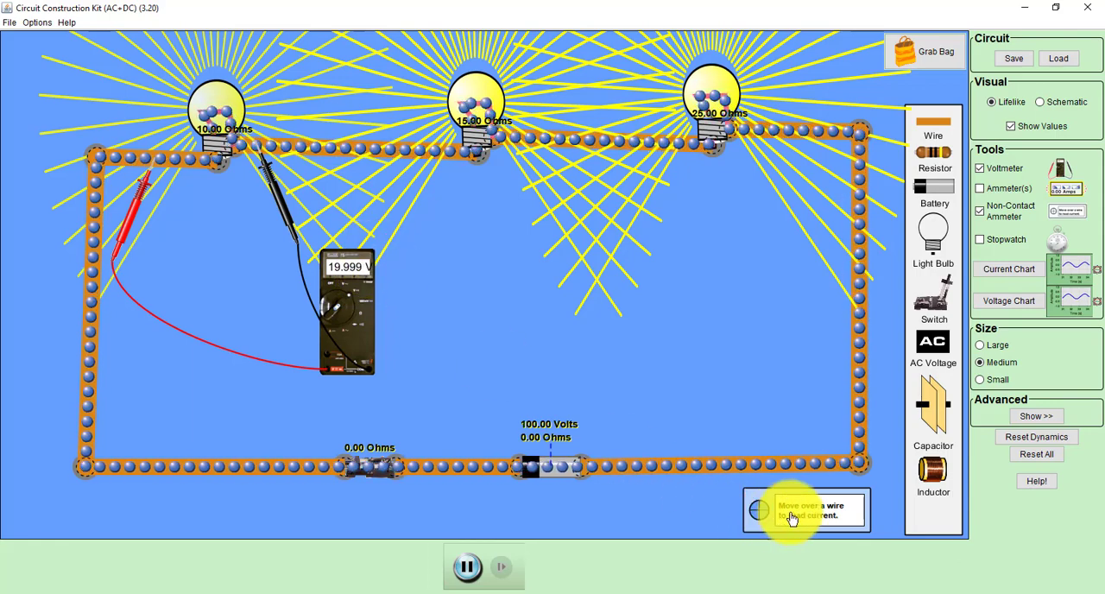
drag(791, 518, 220, 477)
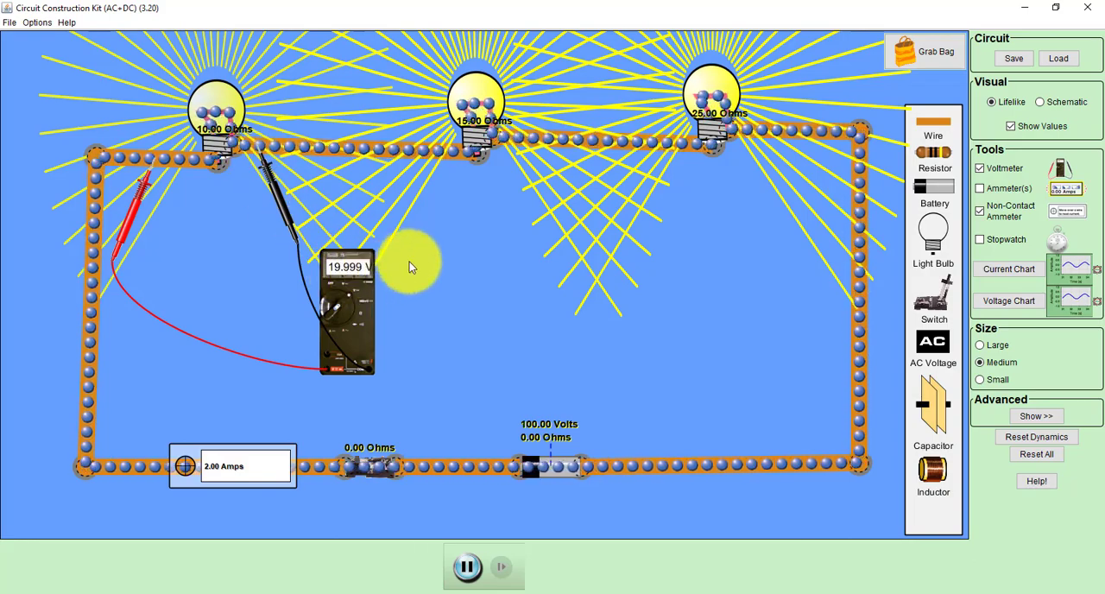
Step: Switch to the series phet workbook in Microsoft Excel and enter 19.999 as V1 in cell B3
click(589, 593)
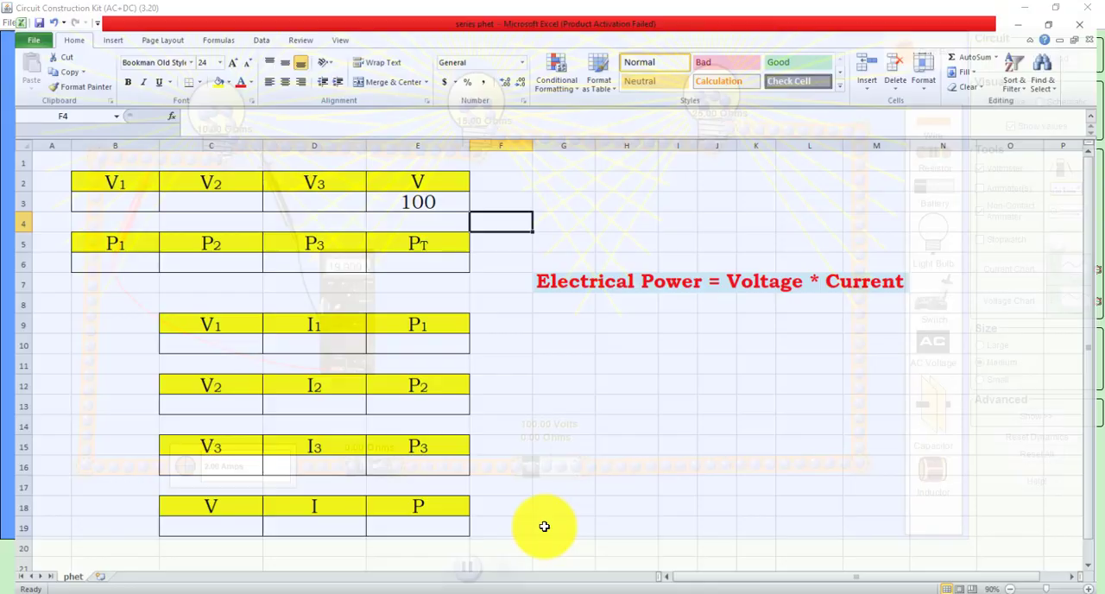
text(19.999)
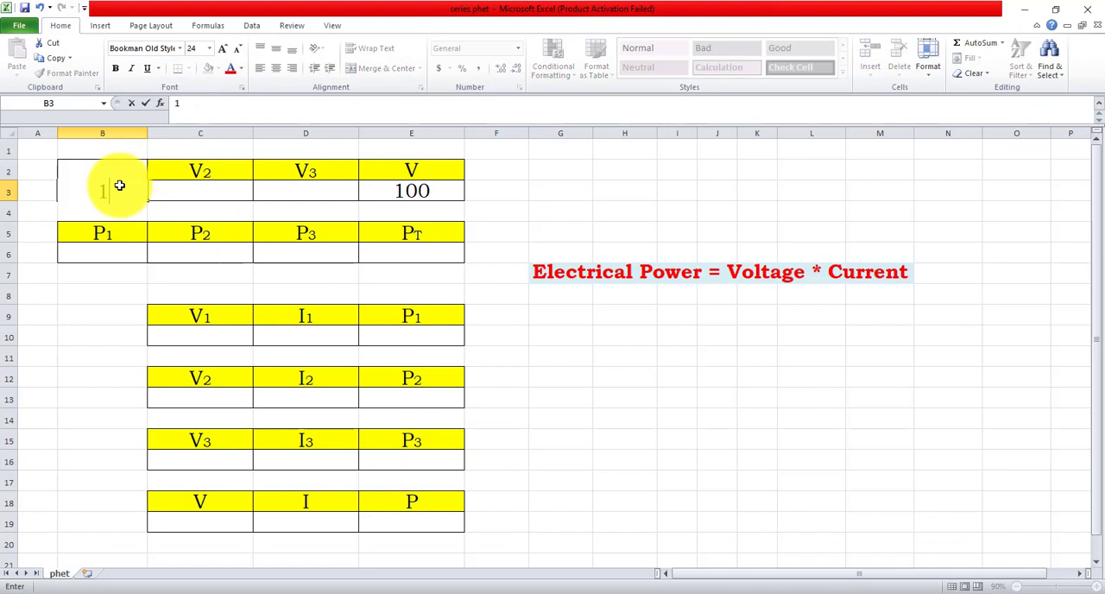
click(606, 440)
Step: Switch back to Circuit Construction Kit and measure the voltage across the 15 ohm bulb, keeping the voltmeter clear of its probes
click(623, 592)
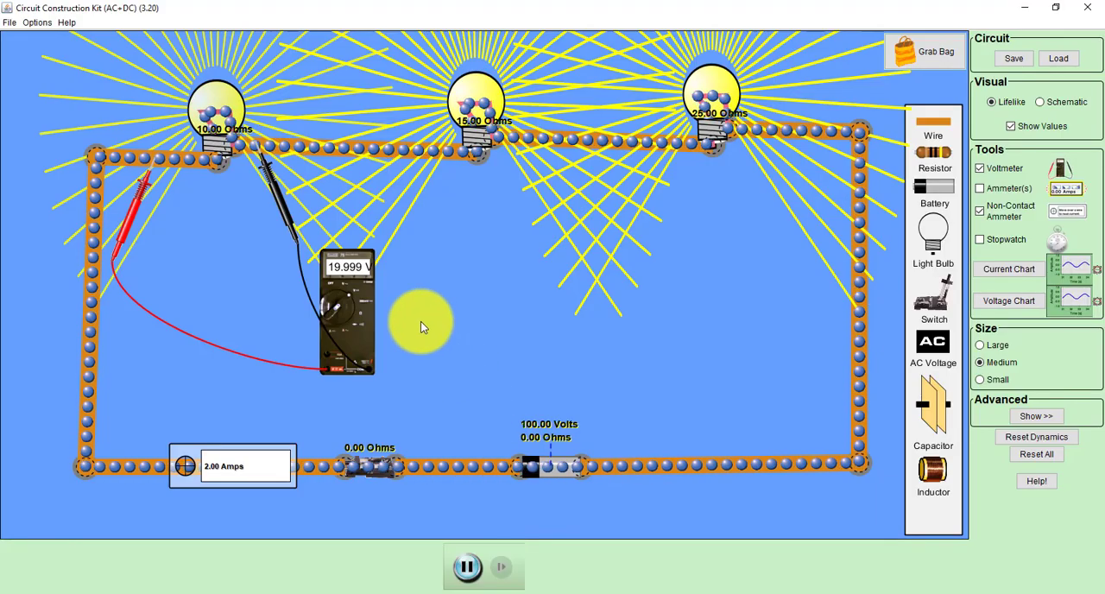
drag(281, 206, 566, 194)
drag(162, 214, 373, 196)
drag(560, 196, 567, 196)
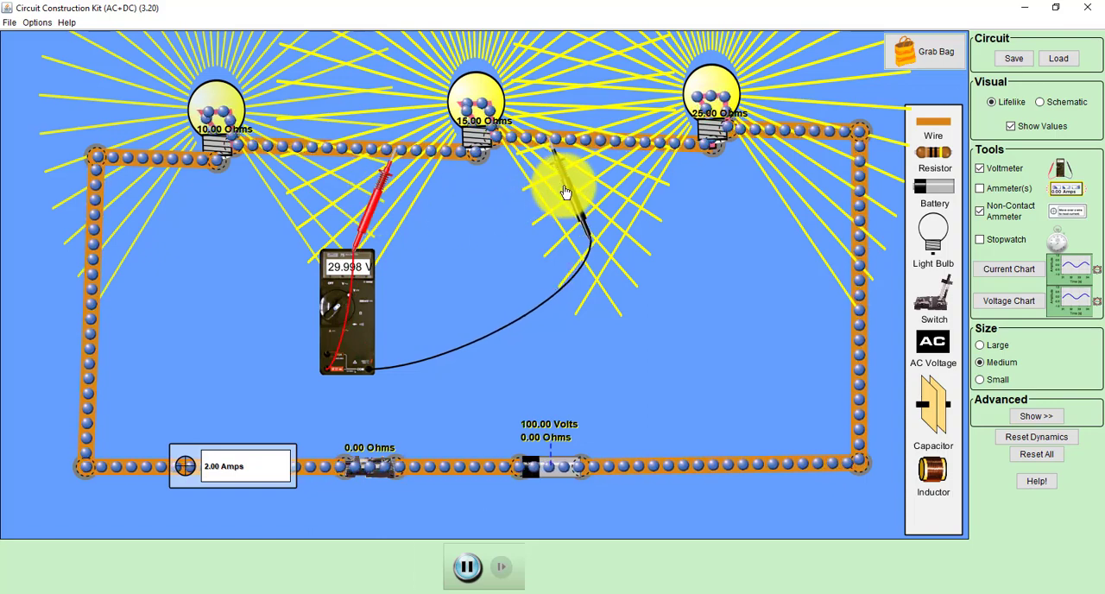
drag(372, 308, 433, 302)
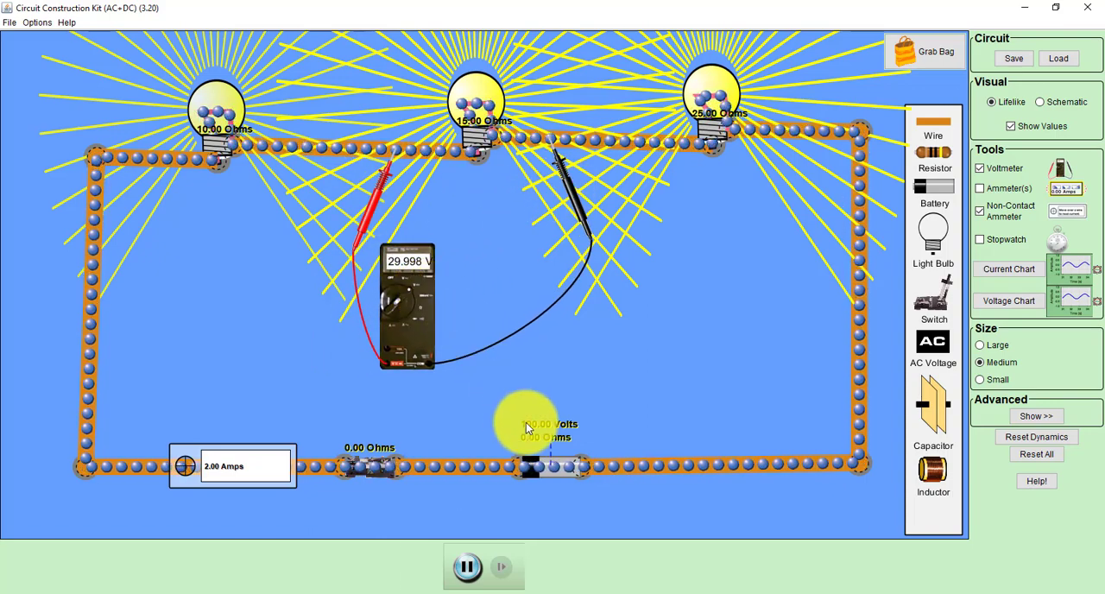
Step: Switch to Microsoft Excel and enter 29.998 as V2 in cell C3
click(595, 593)
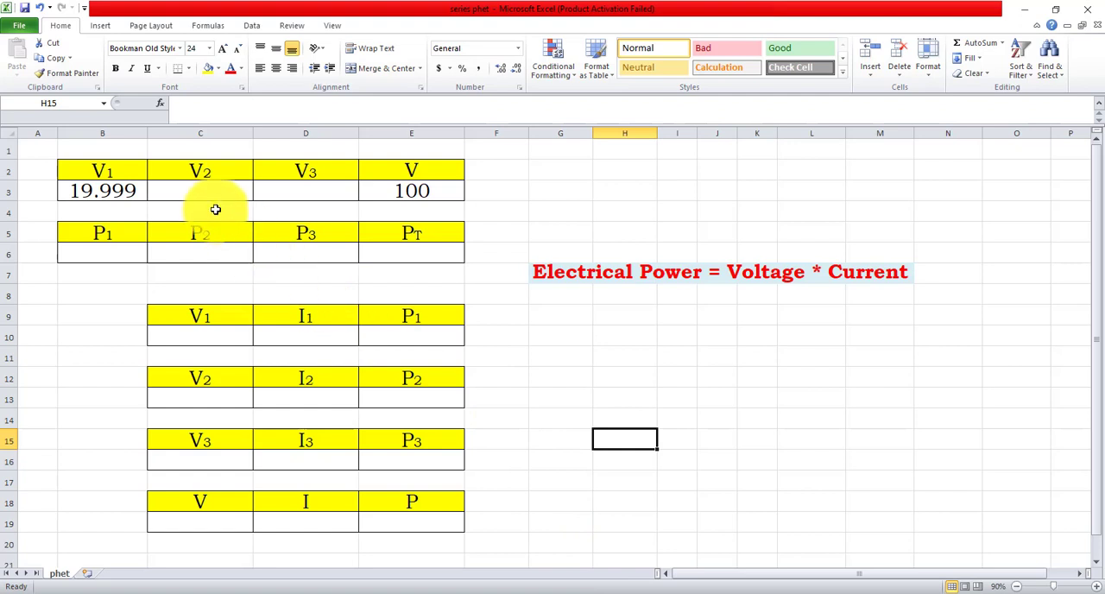
text(29.998)
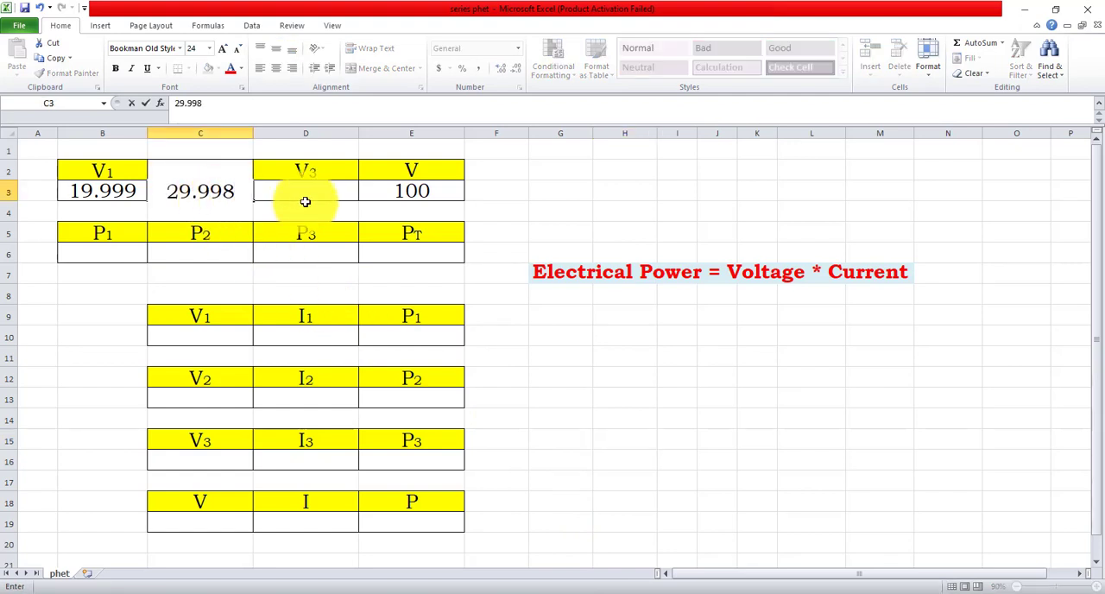
click(306, 203)
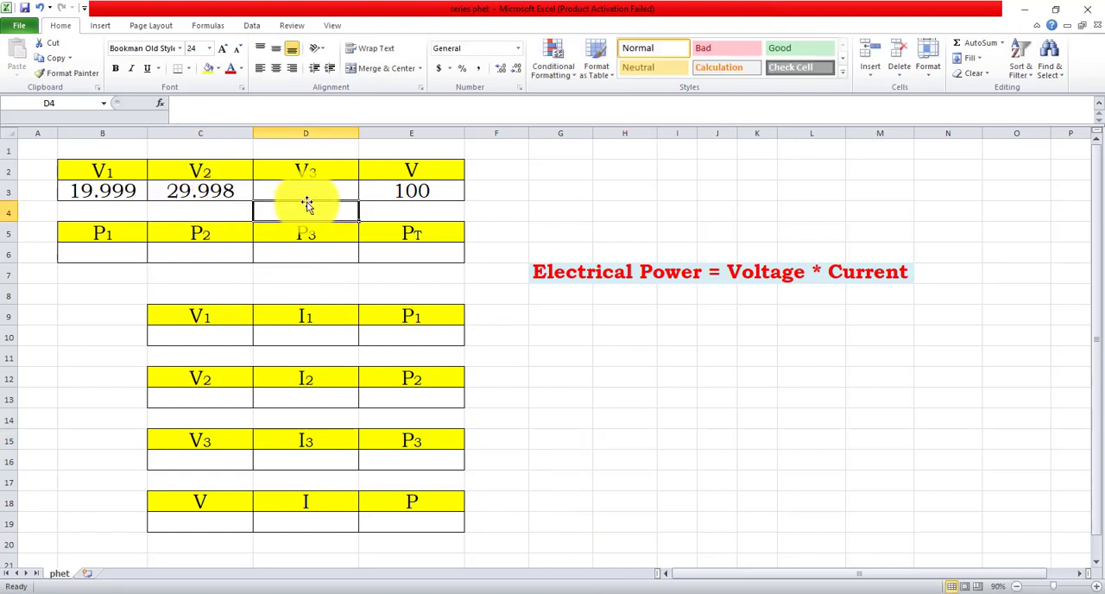
Step: Switch back to Circuit Construction Kit and measure the voltage across the 25 ohm bulb
click(595, 592)
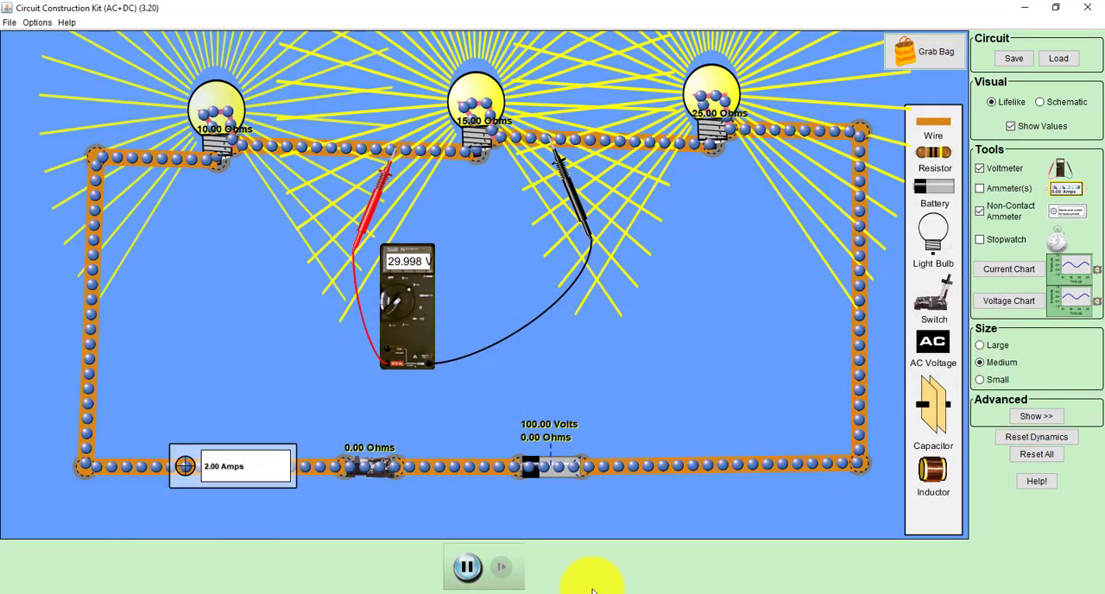
drag(756, 218, 794, 211)
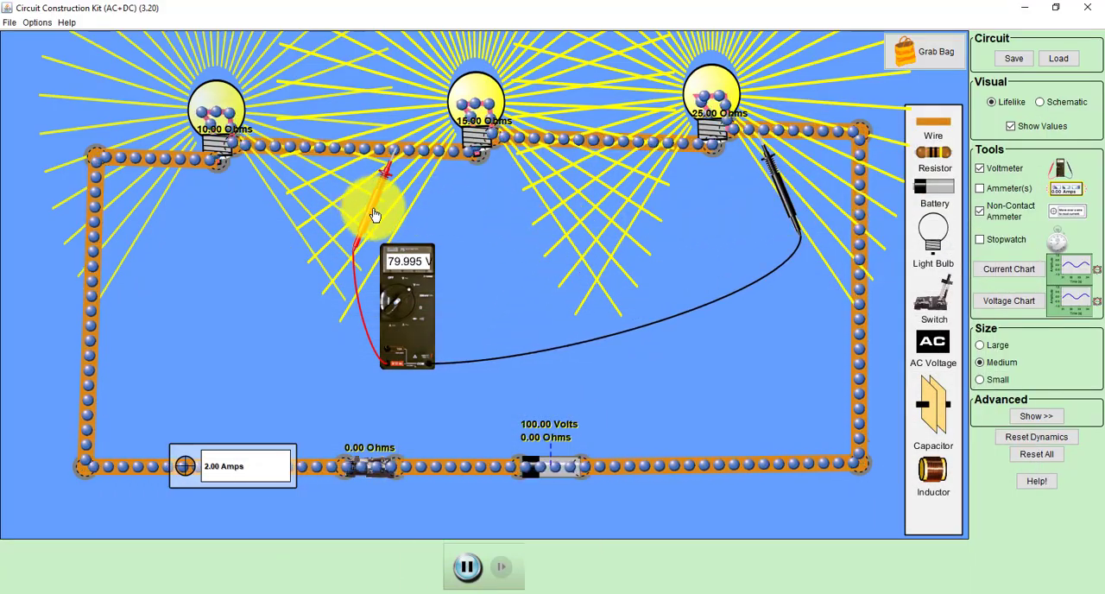
drag(369, 212, 638, 210)
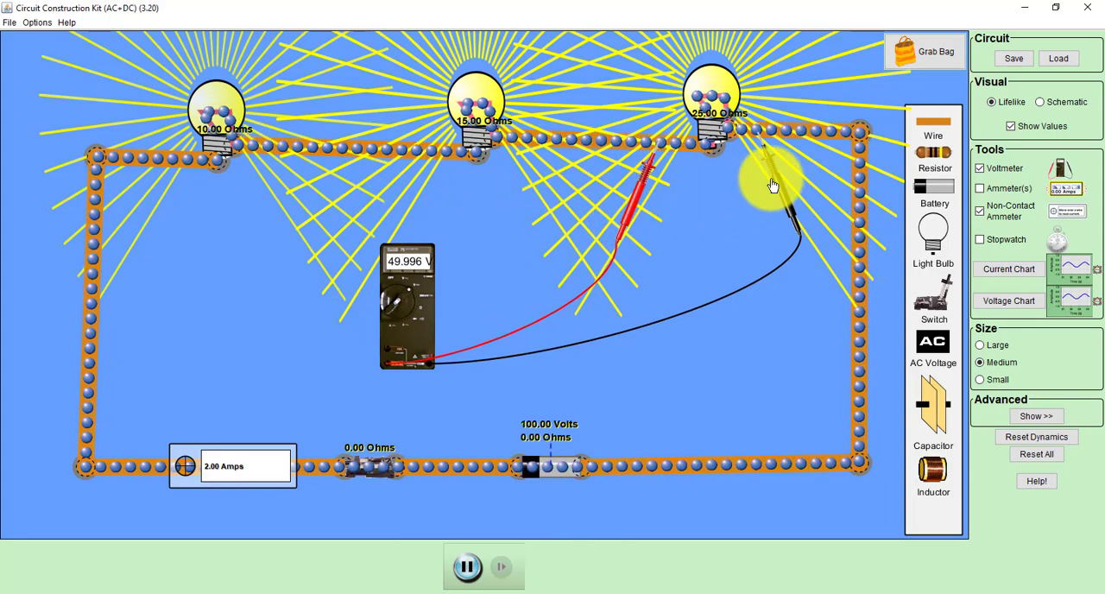
drag(773, 179, 781, 178)
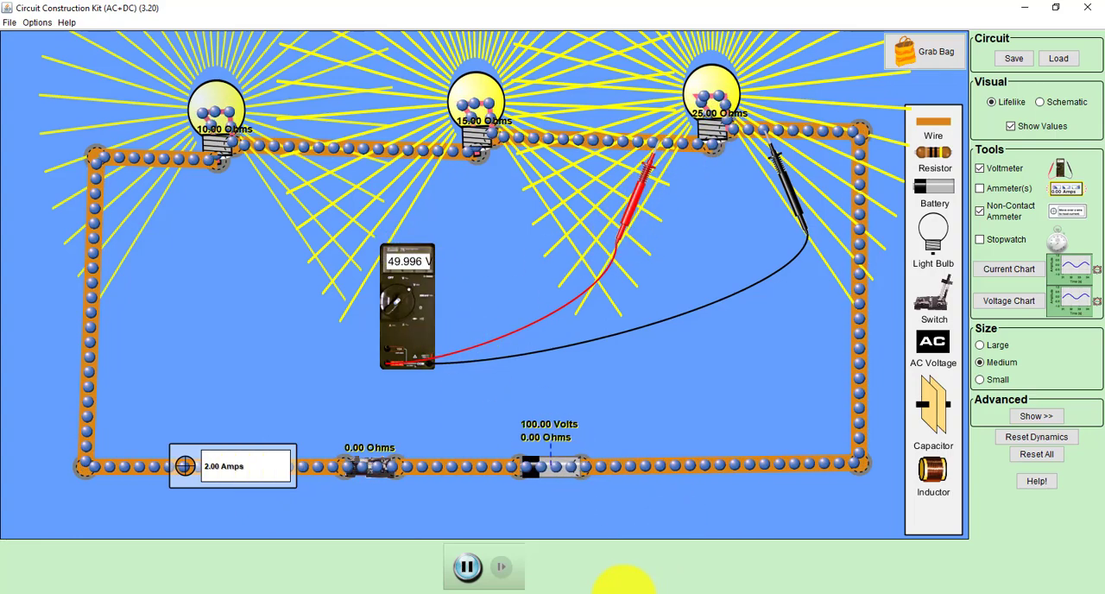
Step: Switch to Microsoft Excel, enter 49.996 as V3 in cell D3 and move the value 100 from E3 to F3
click(589, 584)
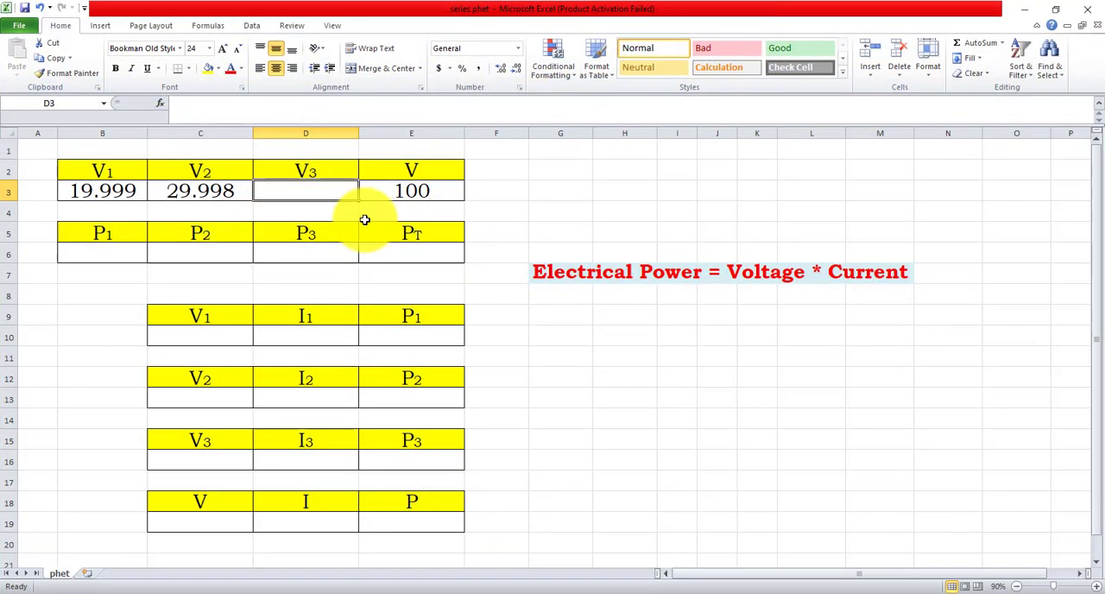
text(49.996)
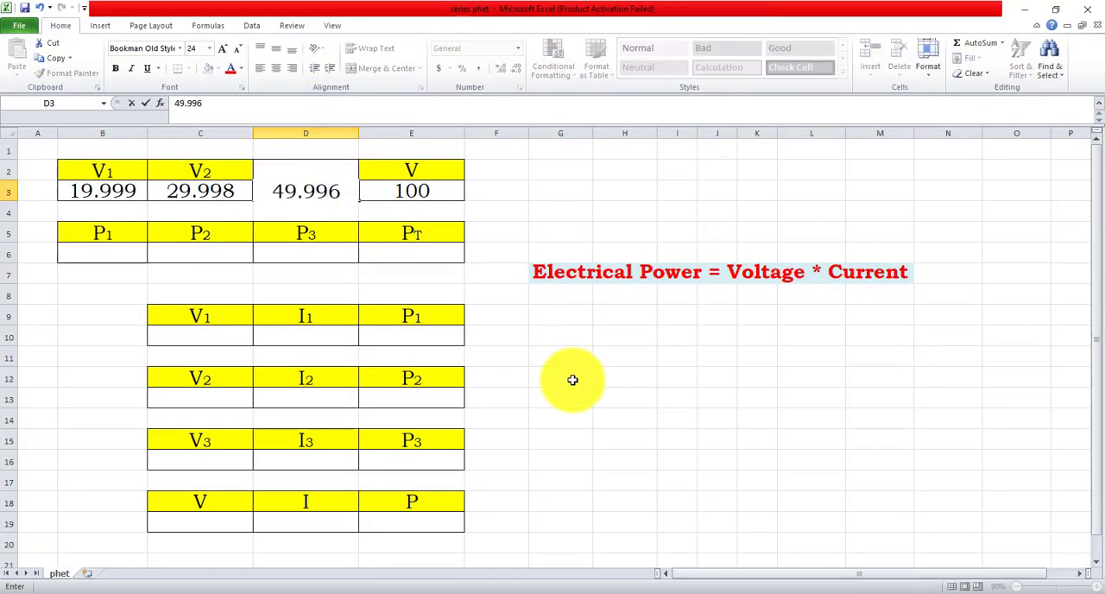
click(572, 380)
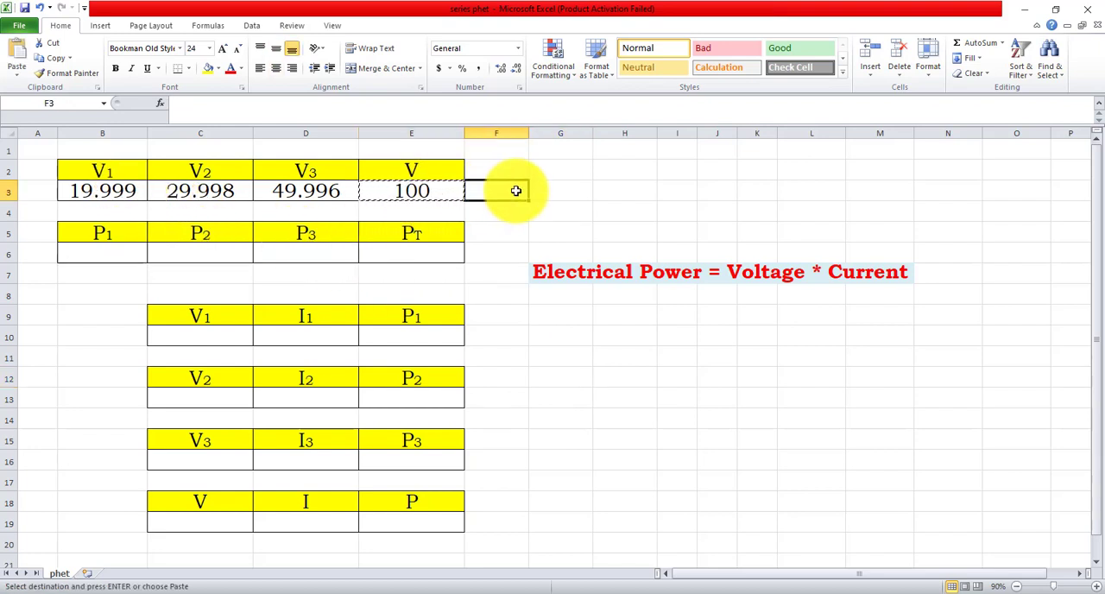
click(533, 382)
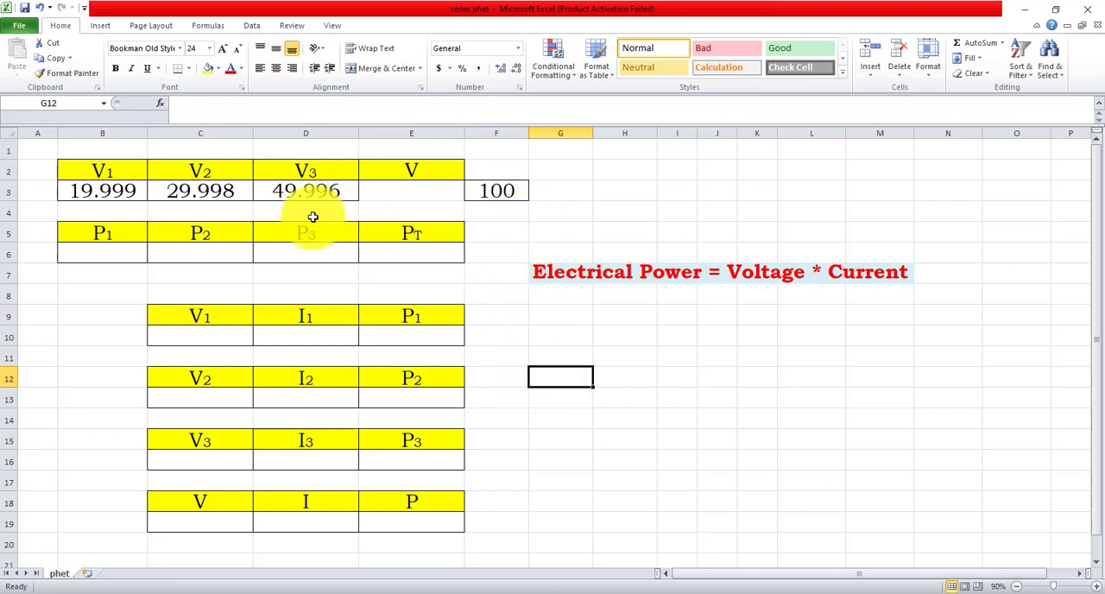
Step: Total the three bulb voltages from B3:D3 in cell E3 with AutoSum and centre the result
drag(186, 191, 341, 188)
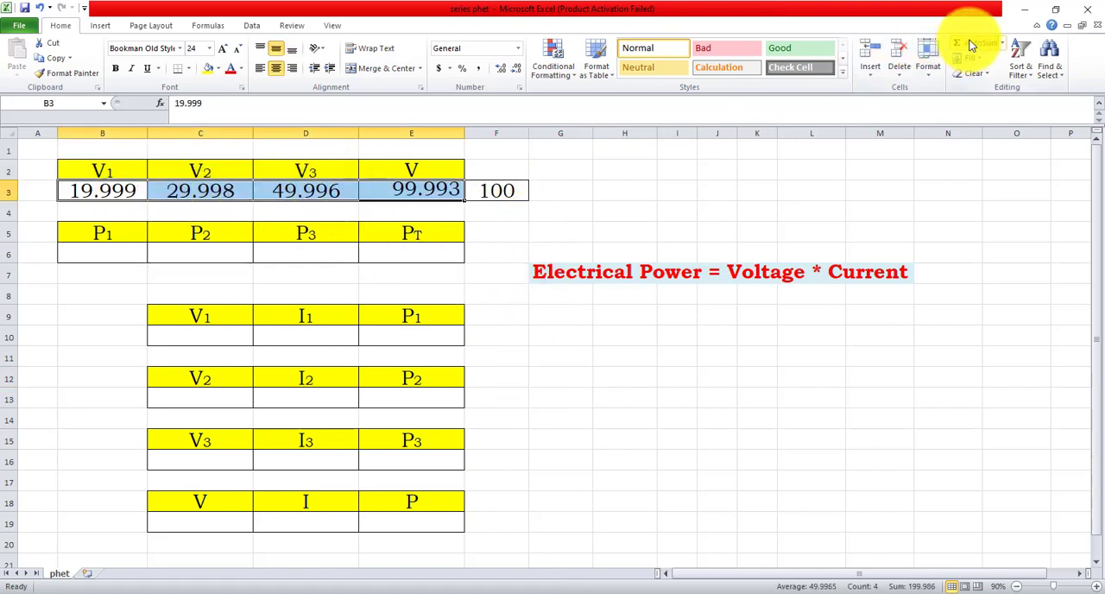
click(454, 205)
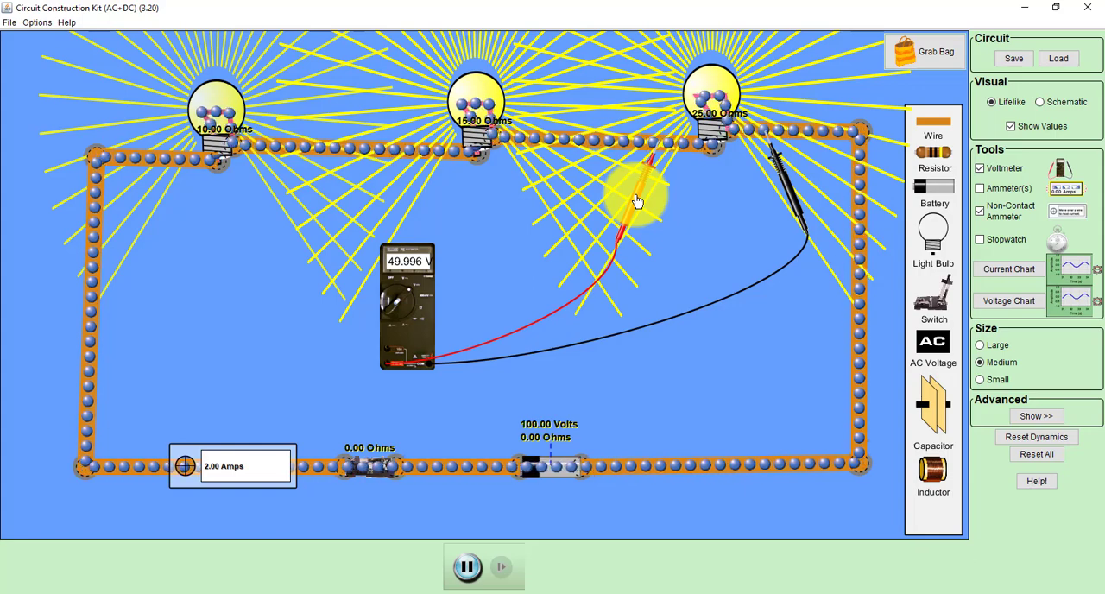
Step: Switch back to Circuit Construction Kit and measure the voltage across the battery with both voltmeter probes on its adjacent wires
drag(636, 194, 587, 279)
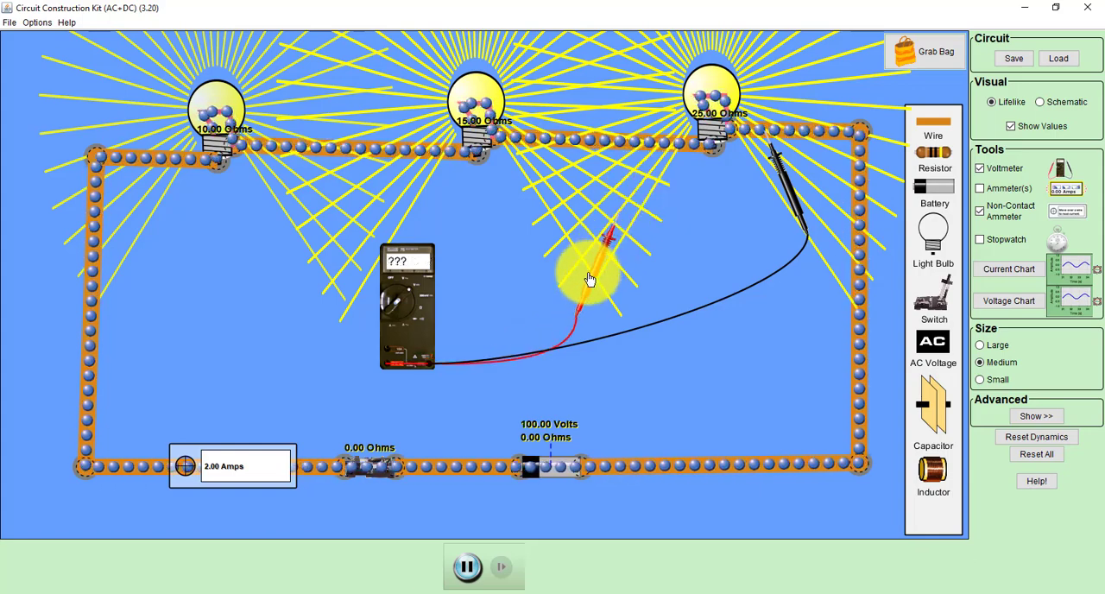
drag(772, 193, 741, 321)
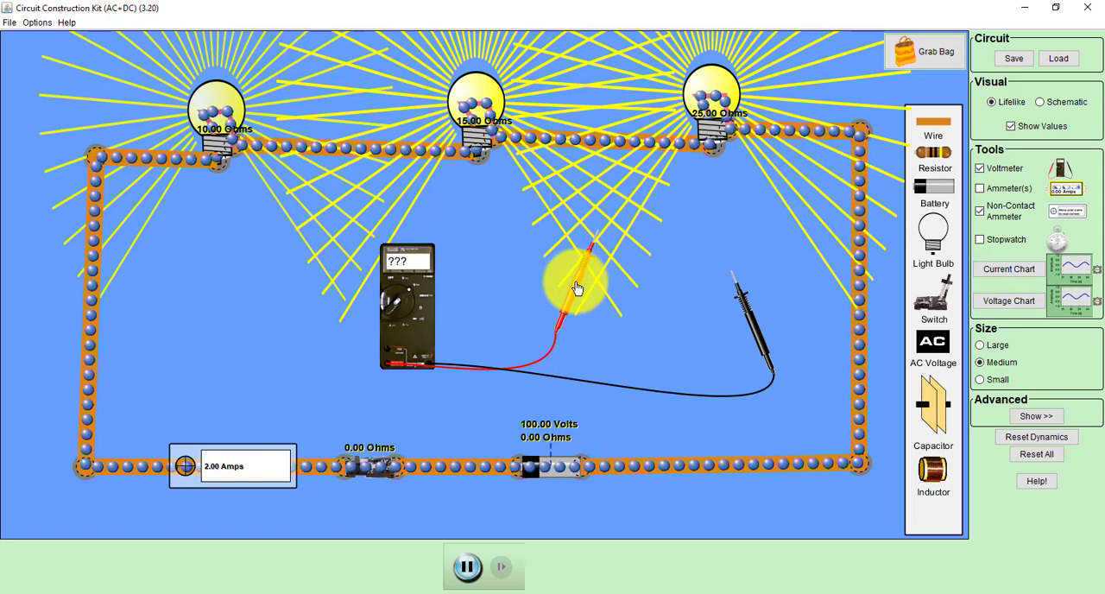
drag(583, 285, 460, 528)
drag(739, 320, 649, 521)
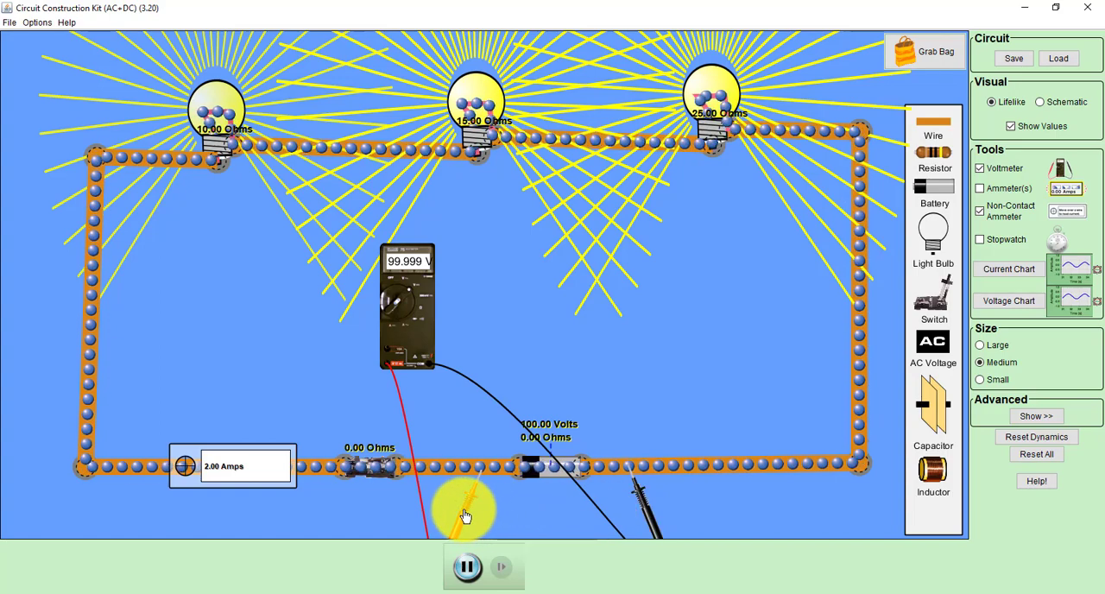
mouse_move(465, 515)
mouse_down()
mouse_move(414, 510)
mouse_move(475, 512)
mouse_up()
drag(649, 519, 627, 519)
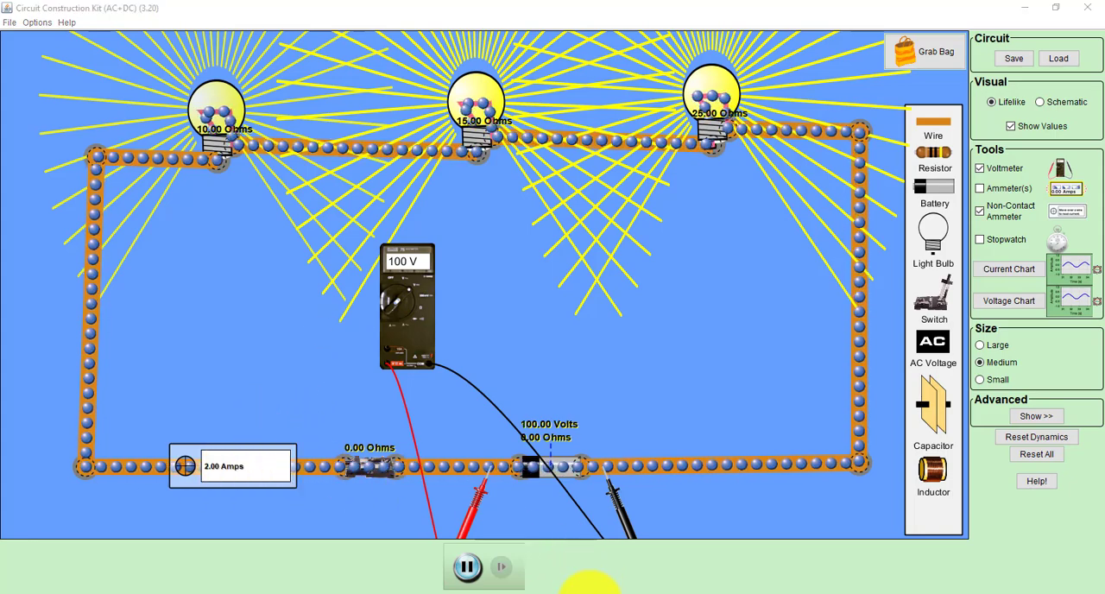
Step: Switch to Microsoft Excel and enter 100 as V in C19, 2 as I in D19 and 200 as P in E19
click(590, 593)
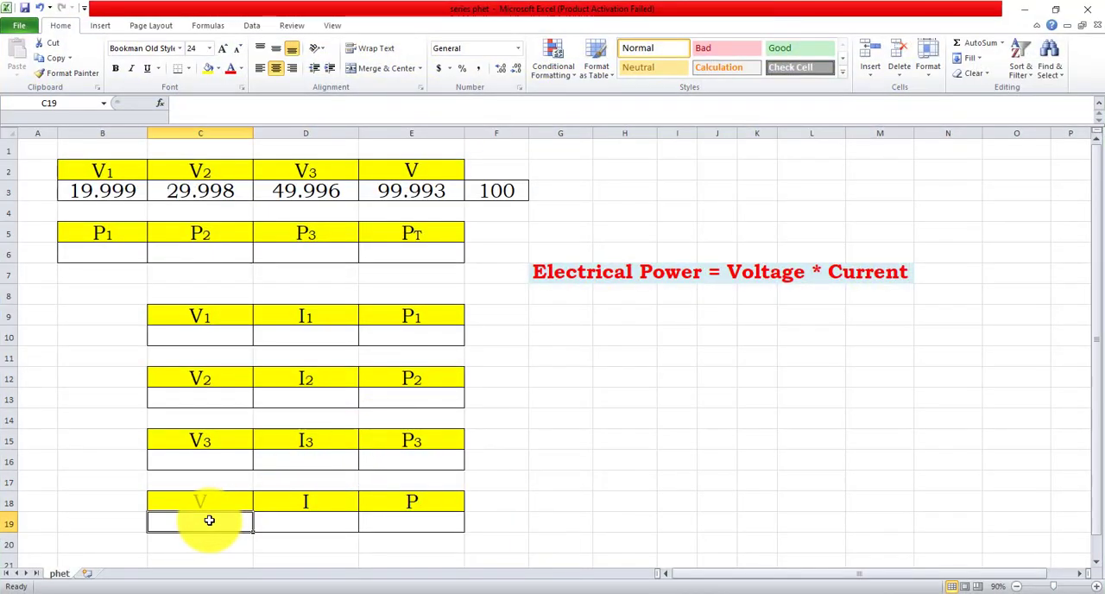
text(100)
click(332, 522)
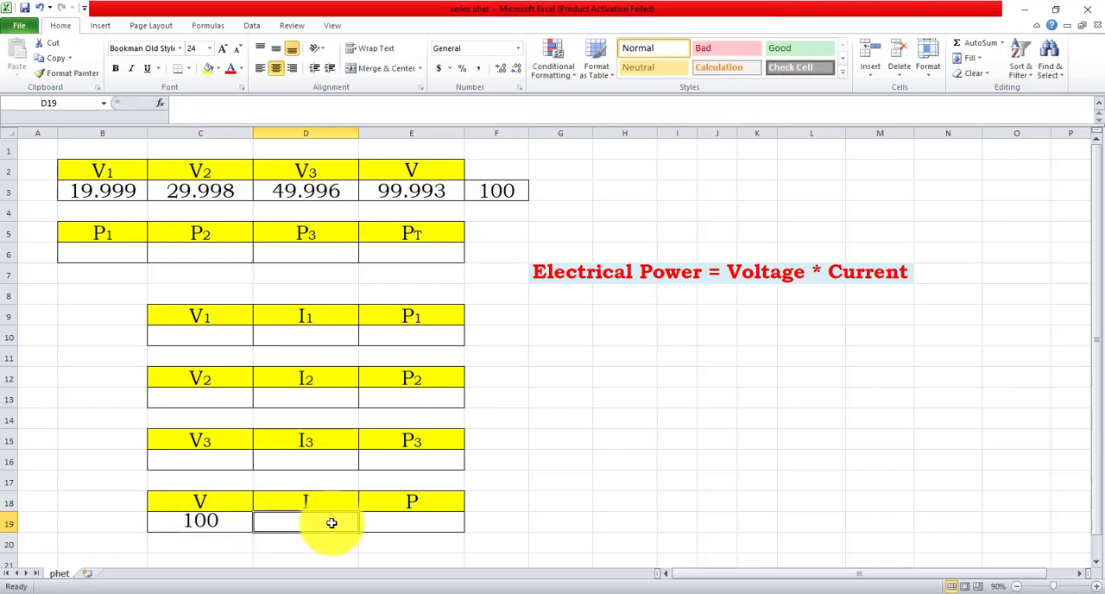
text(2)
click(540, 485)
click(418, 523)
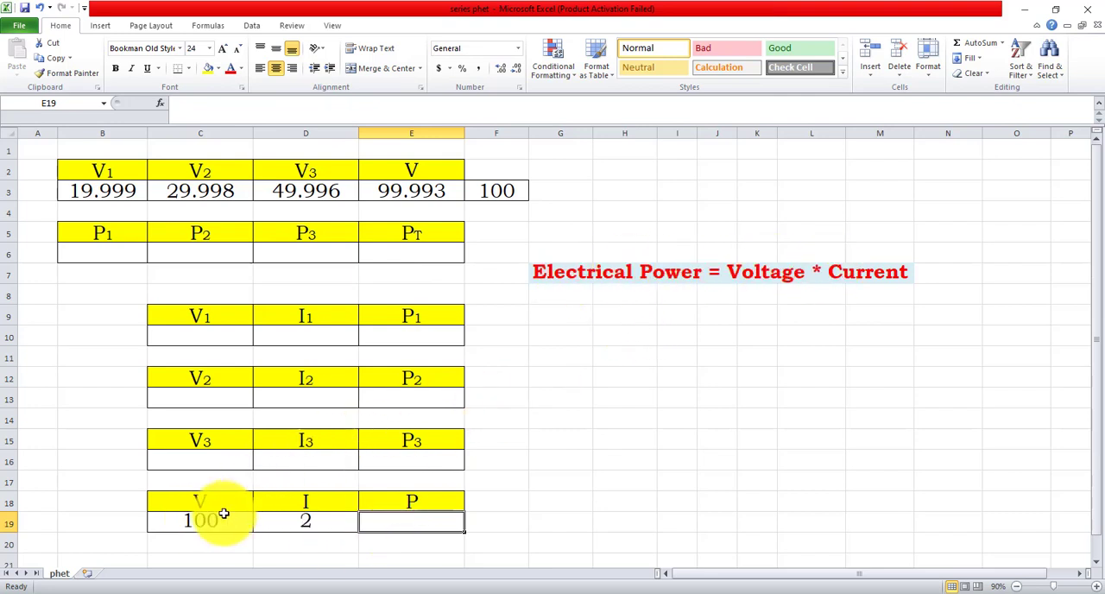
text(00)
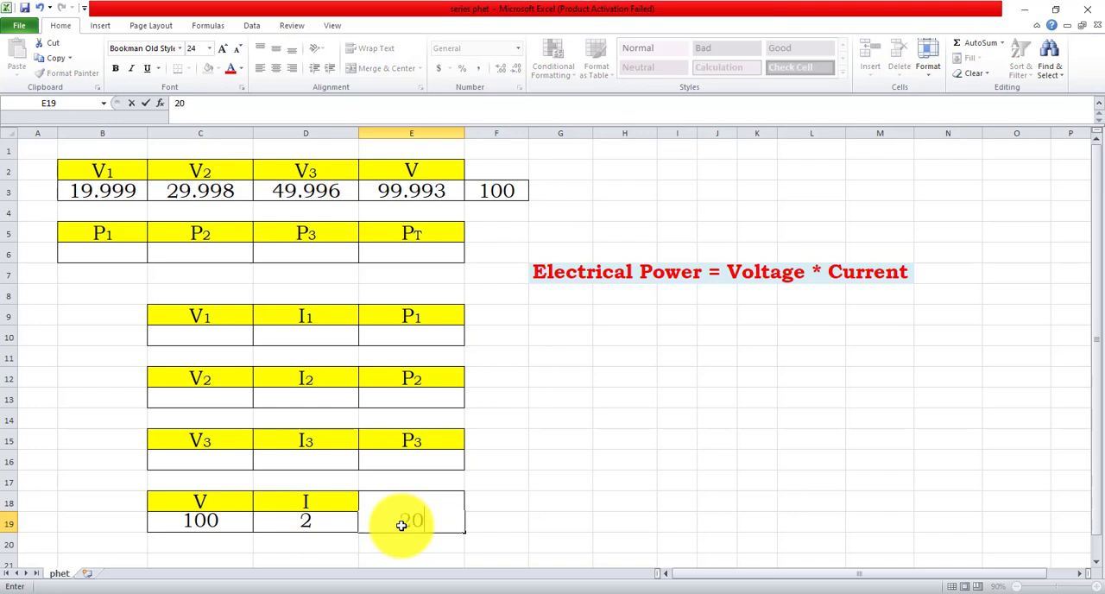
click(492, 526)
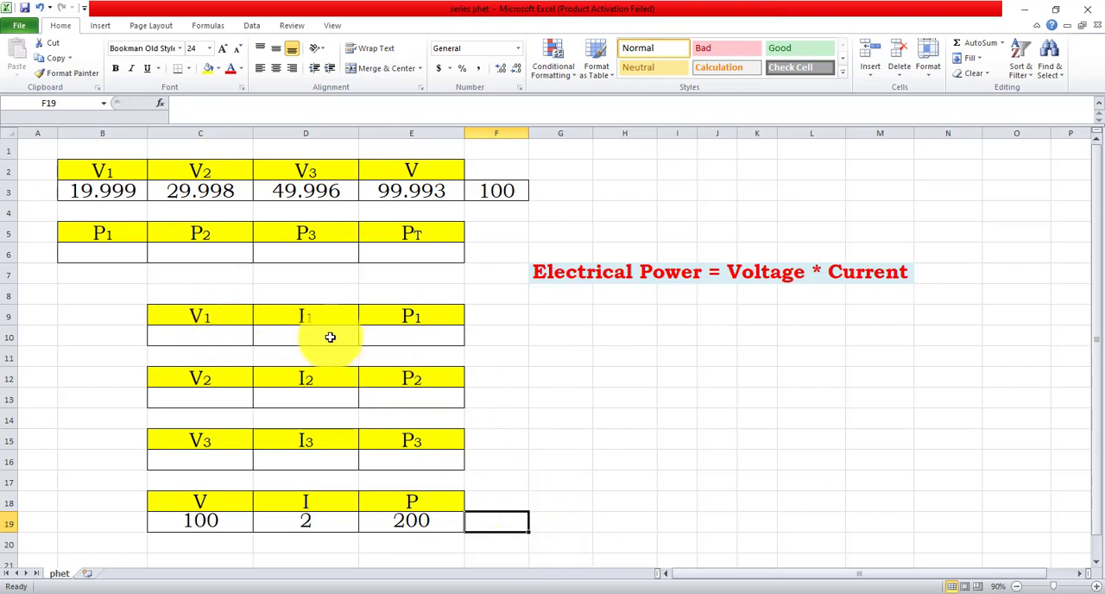
Step: Enter 2 as the current for each bulb in cells D10, D13 and D16
text(2)
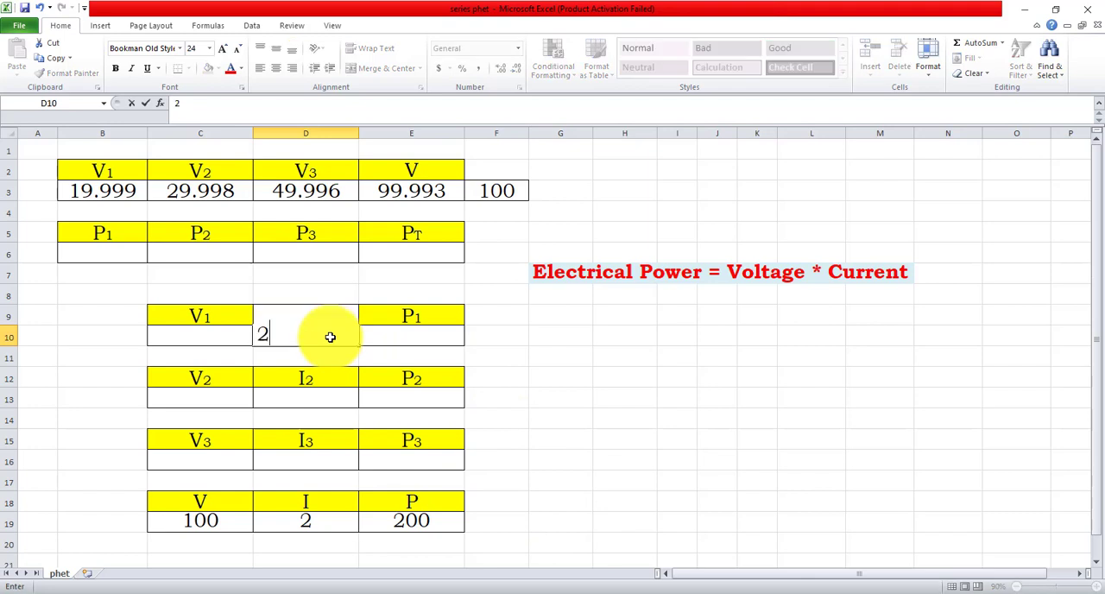
click(324, 397)
text(2)
click(324, 461)
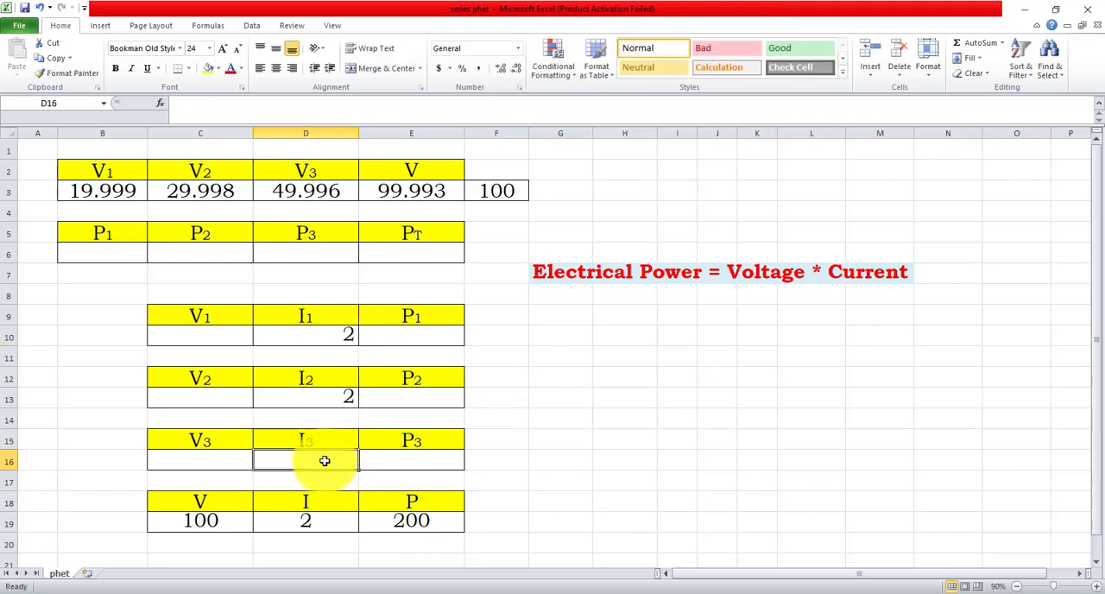
text(2)
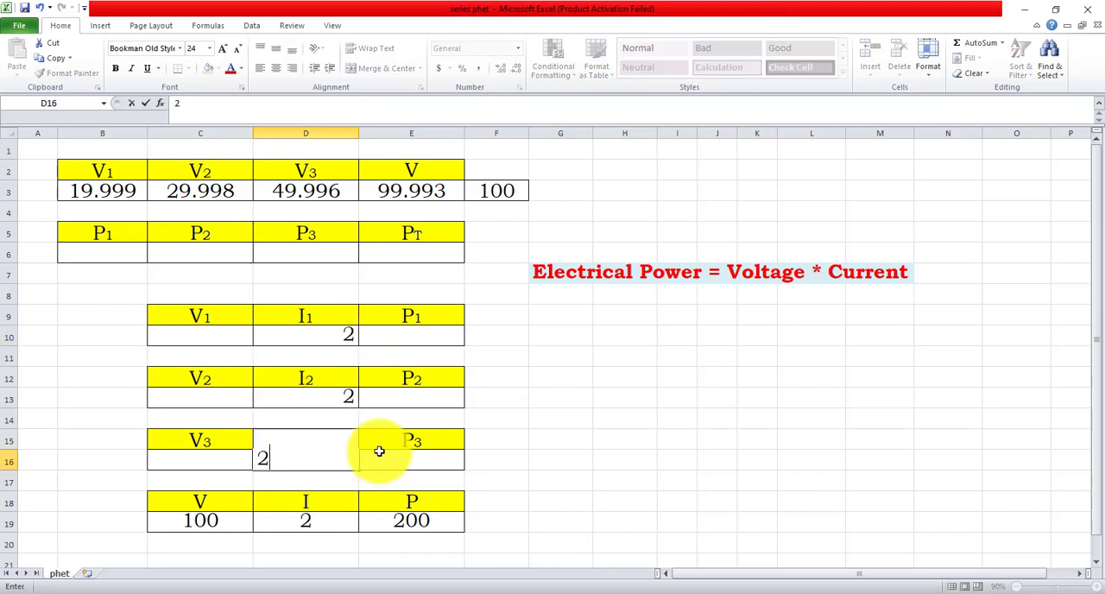
Step: Copy the bulb voltages V1, V2 and V3 from B3, C3 and D3 into C10, C13 and C16
click(130, 199)
key(ctrl+c)
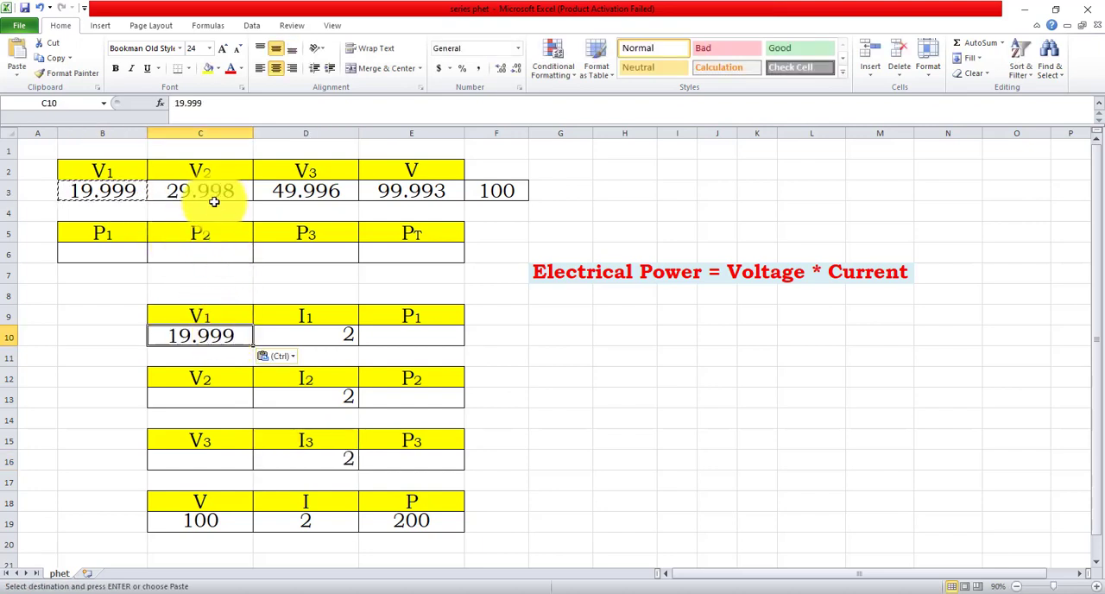
key(ctrl+c)
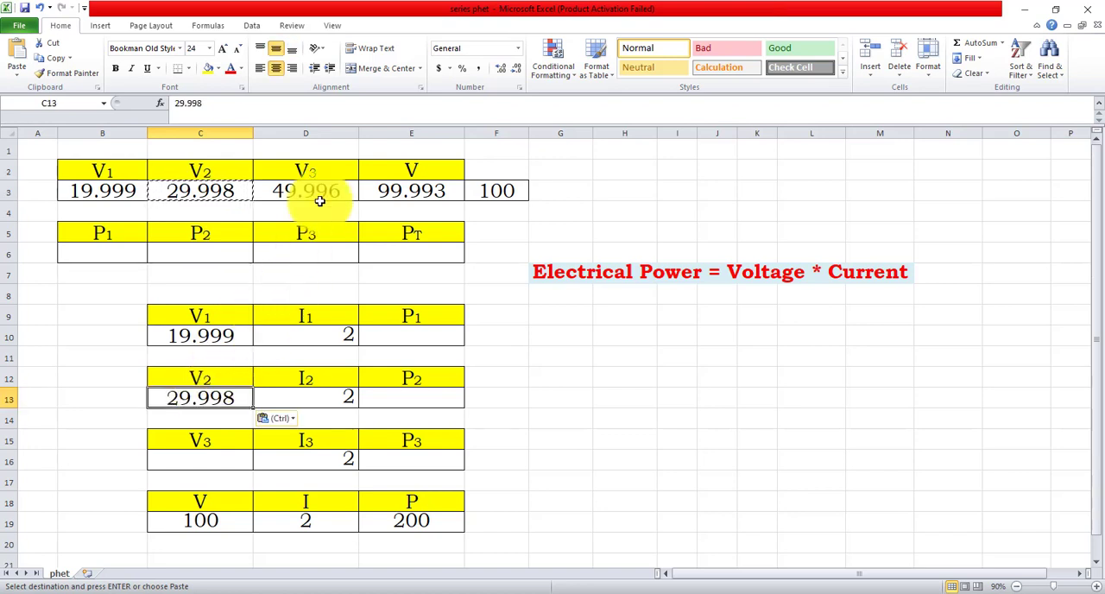
key(ctrl+c)
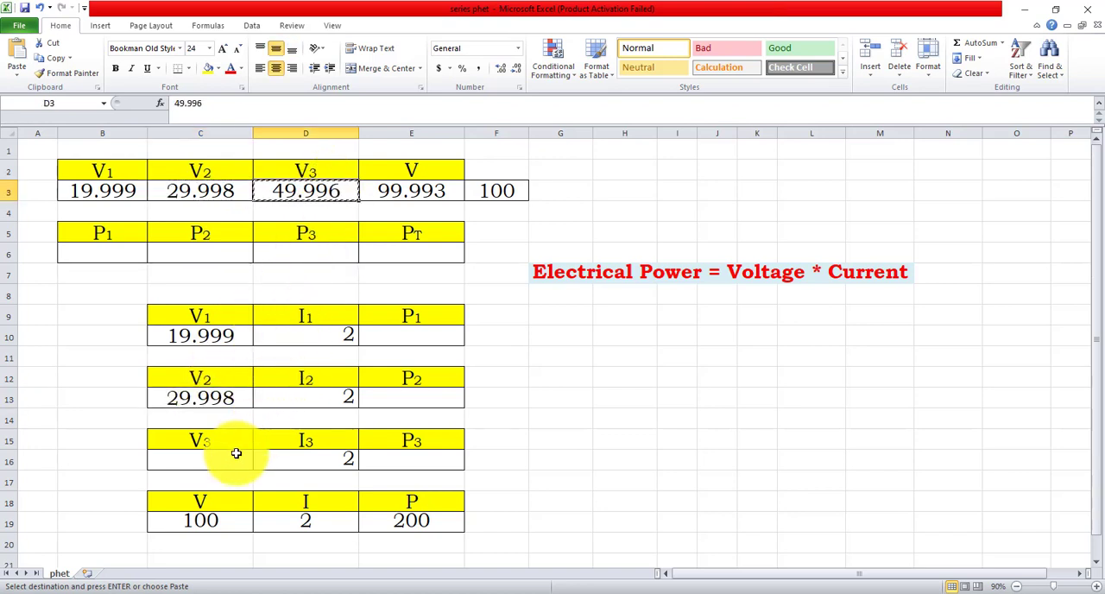
click(560, 397)
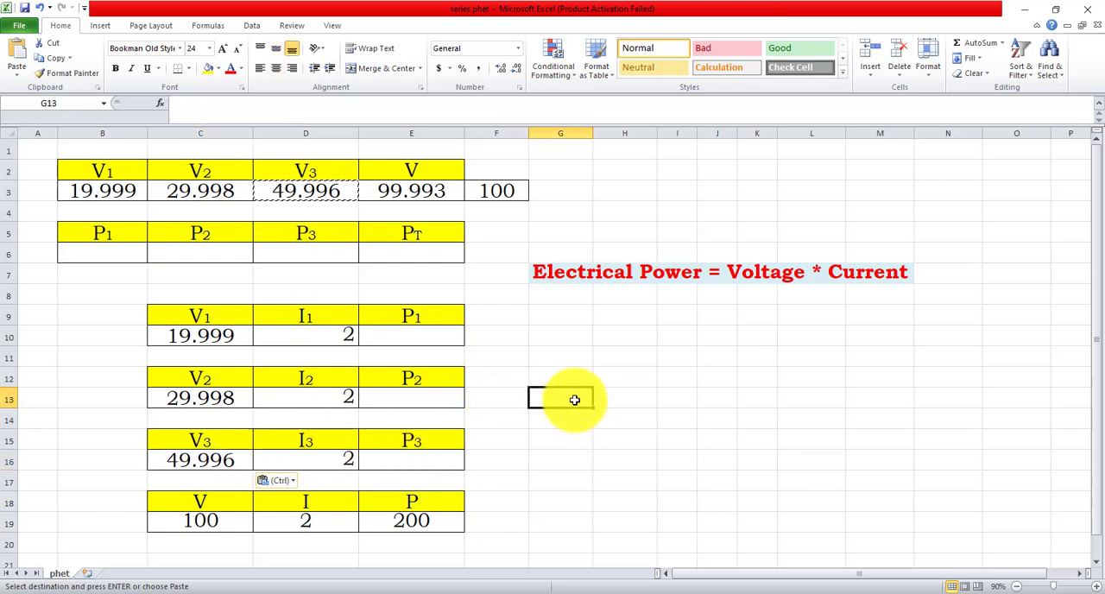
Step: Calculate P1 in cell E10 with the formula =C10*D10
click(319, 116)
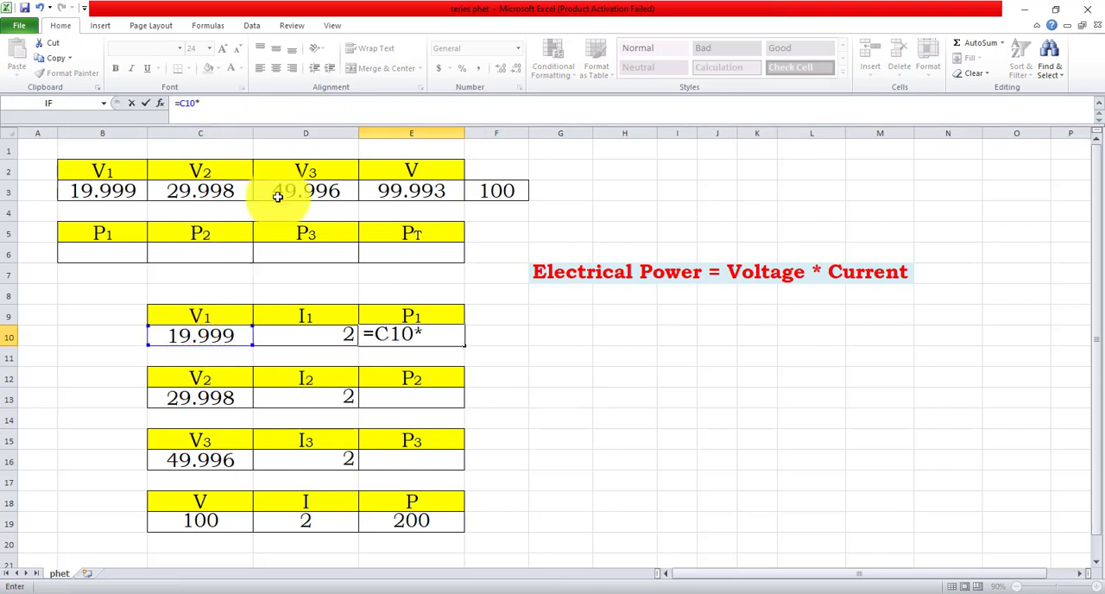
key(Return)
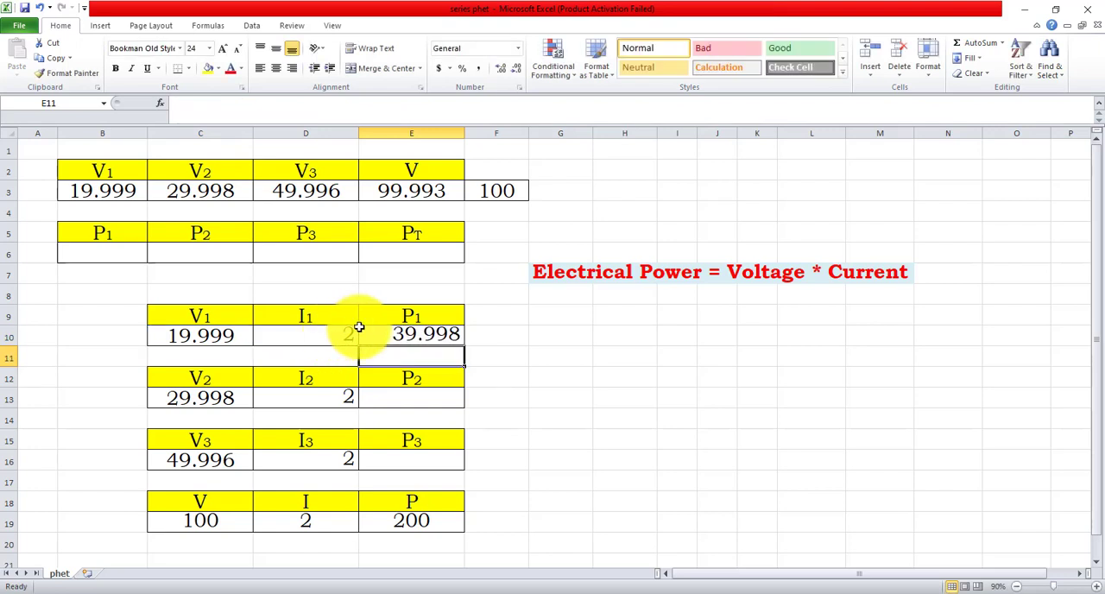
click(452, 332)
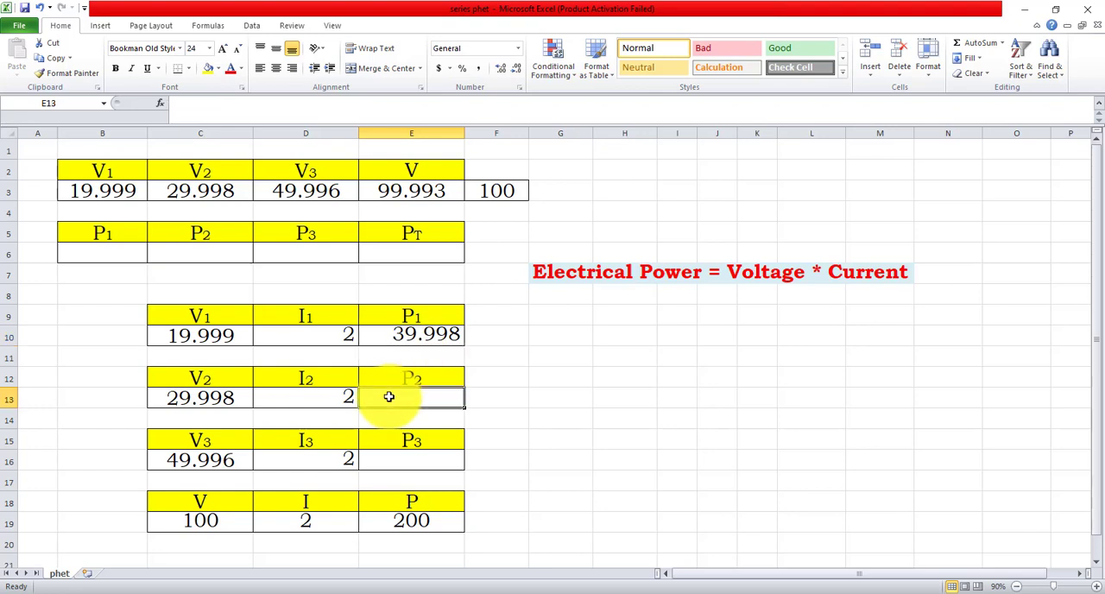
Step: Calculate P2 in cell E13 with the formula =C13*D13
click(243, 120)
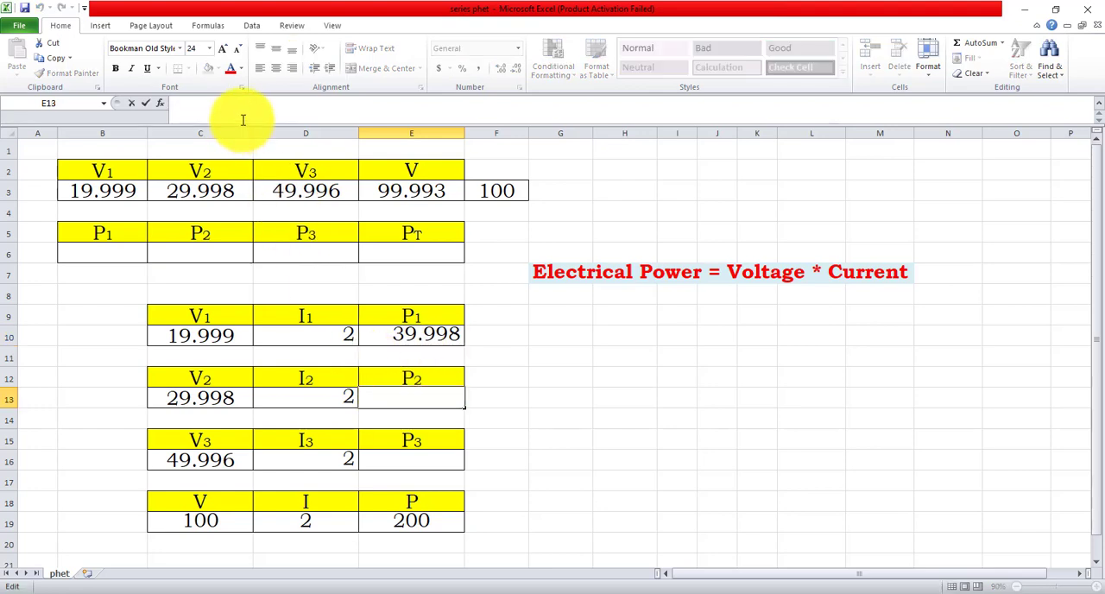
text(=)
click(198, 396)
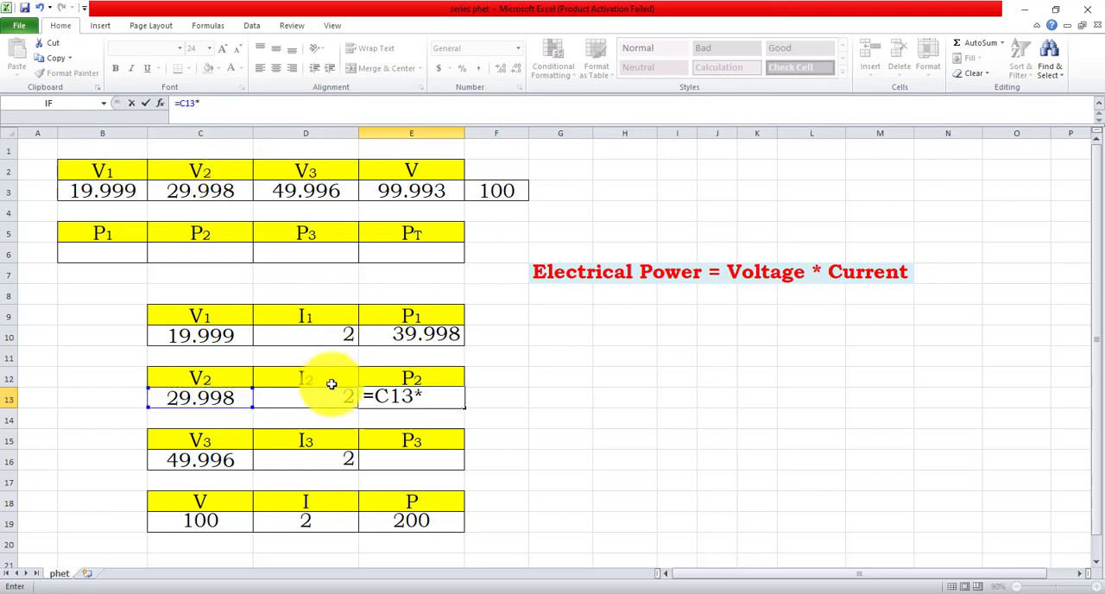
key(Return)
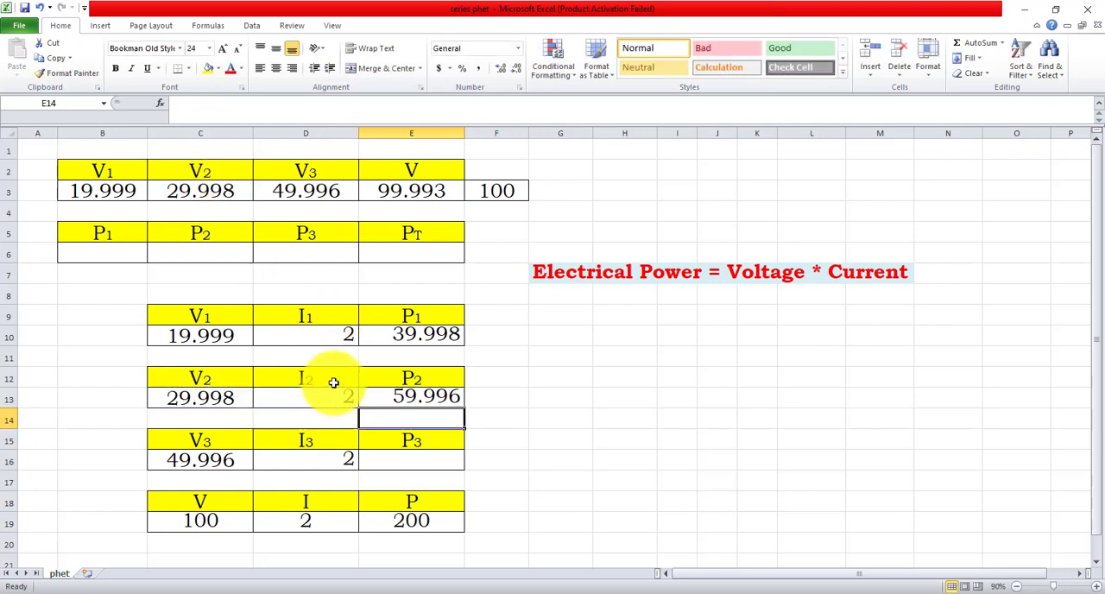
Step: Calculate P3 in cell E16 with the formula =C16*D16
click(208, 459)
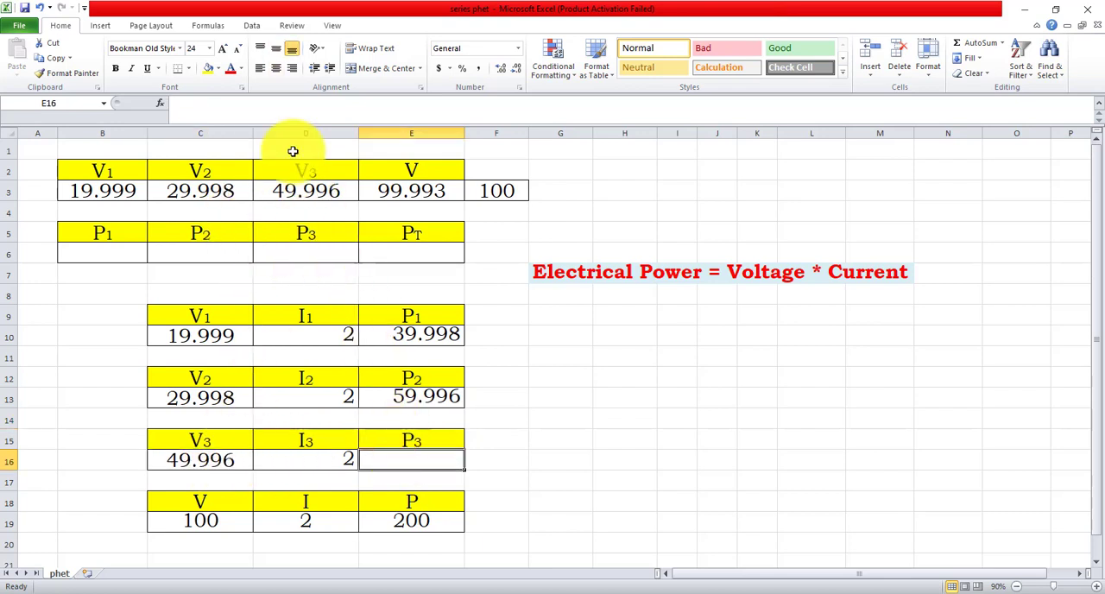
text(=C16)
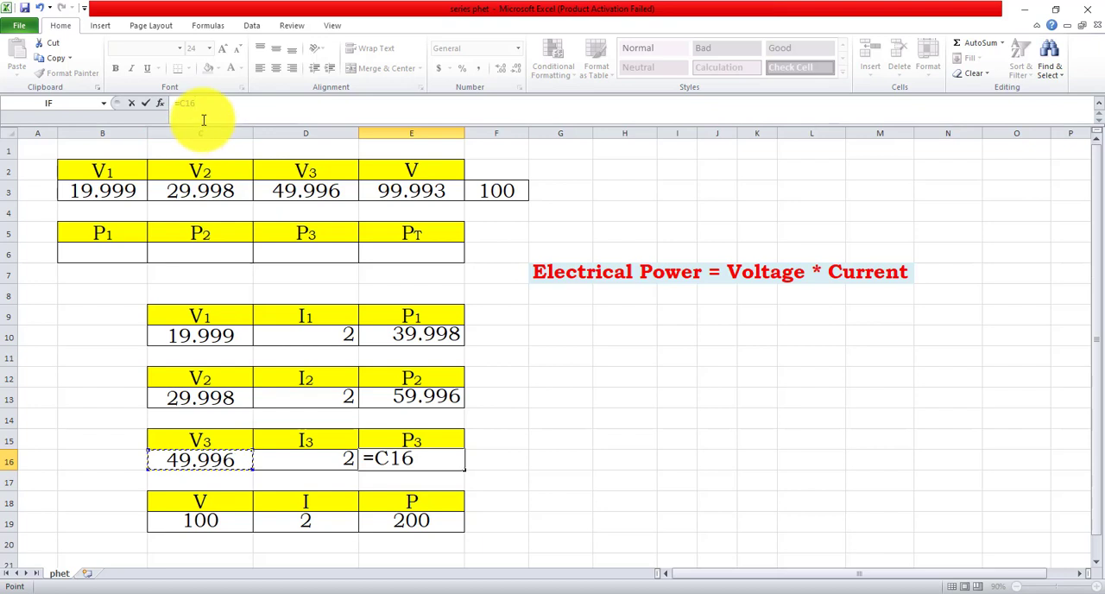
text(*)
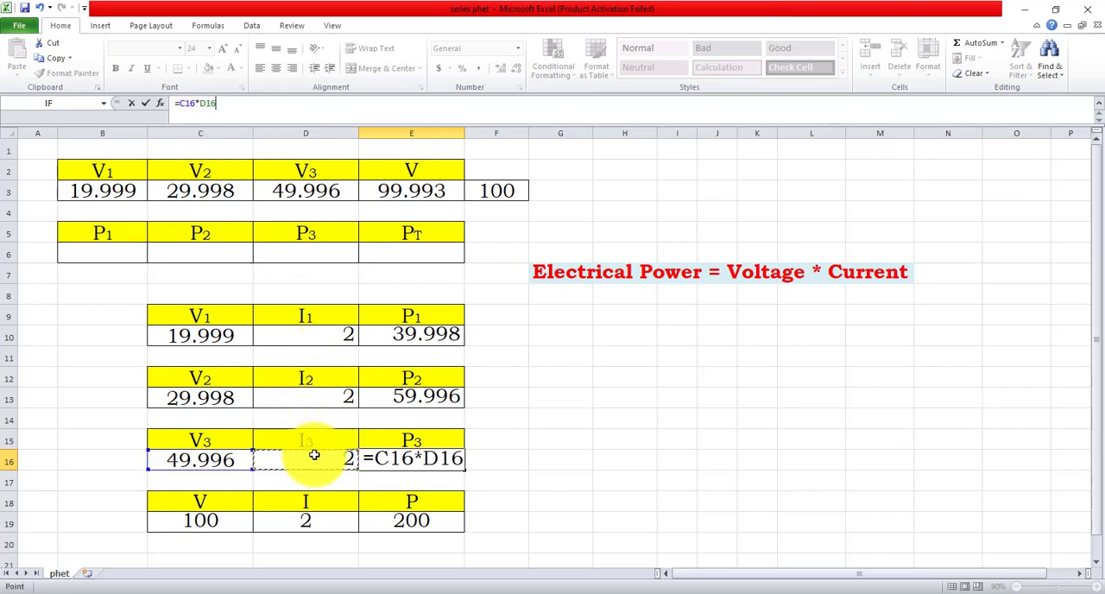
key(Return)
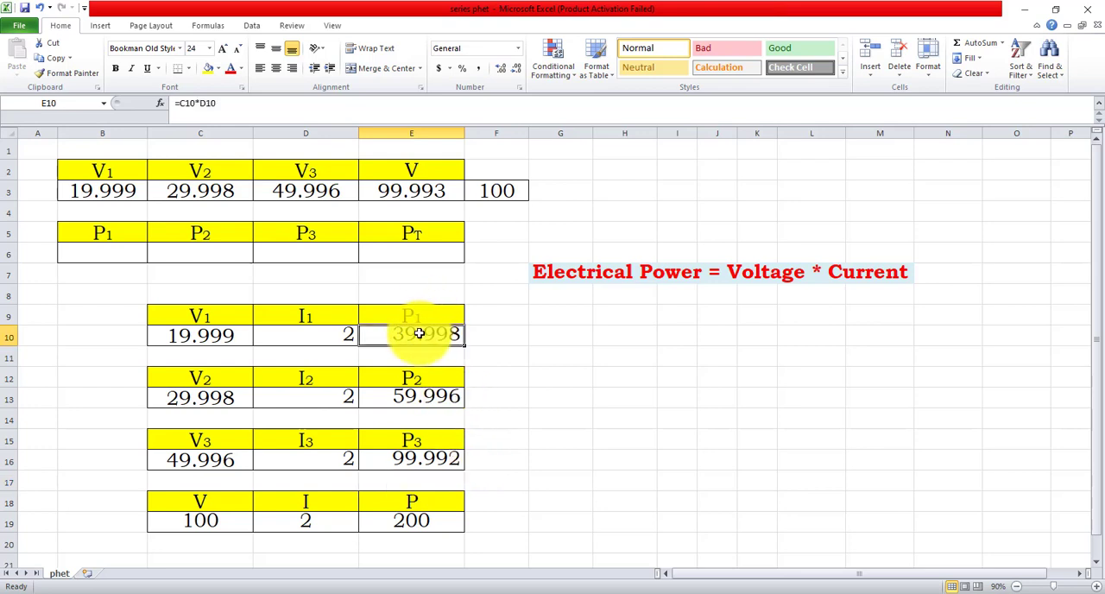
Step: Try a regular copy and paste of the P1 formula from E10 into B6, and undo it
key(ctrl+c)
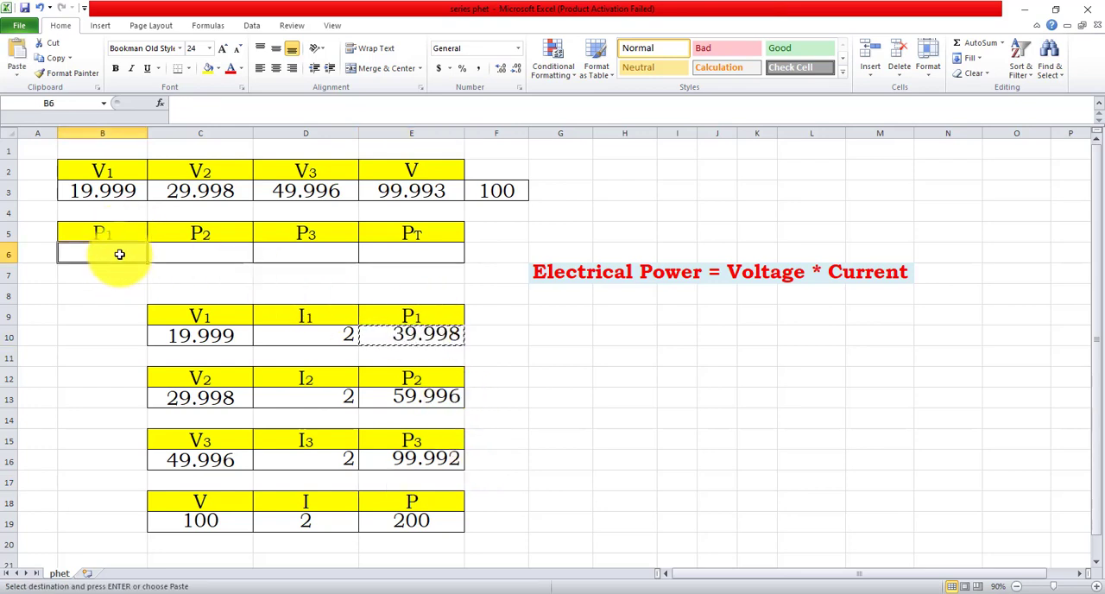
key(ctrl+v)
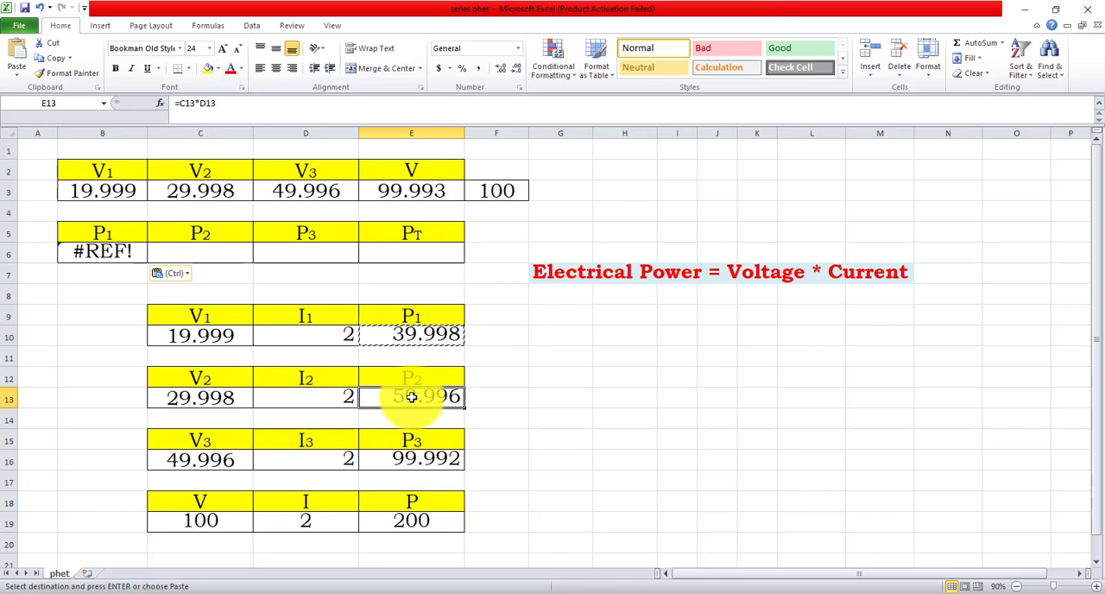
key(ctrl+c)
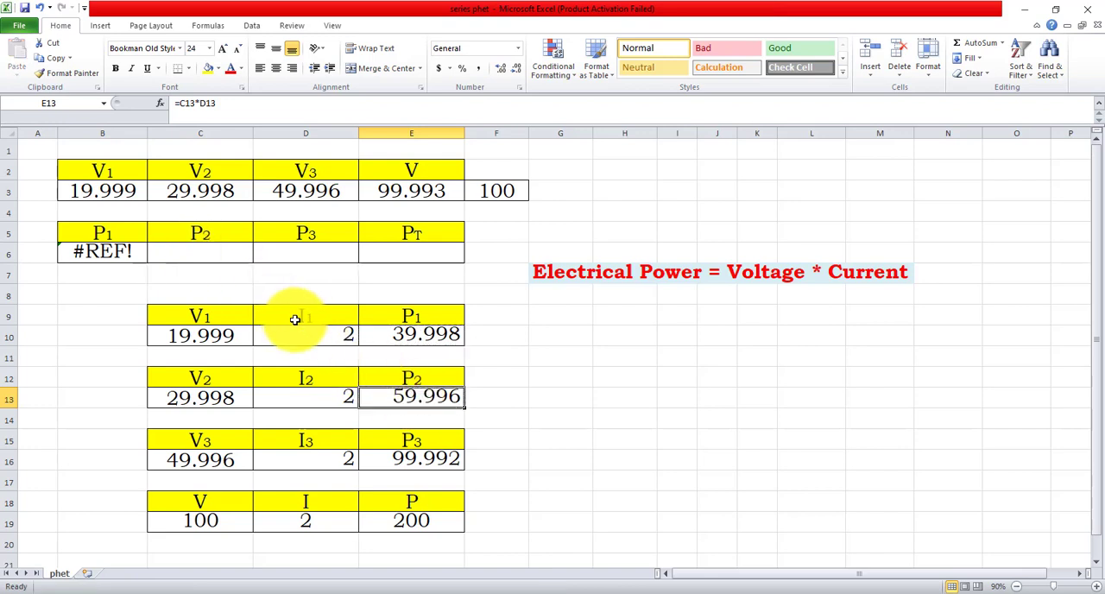
key(ctrl+z)
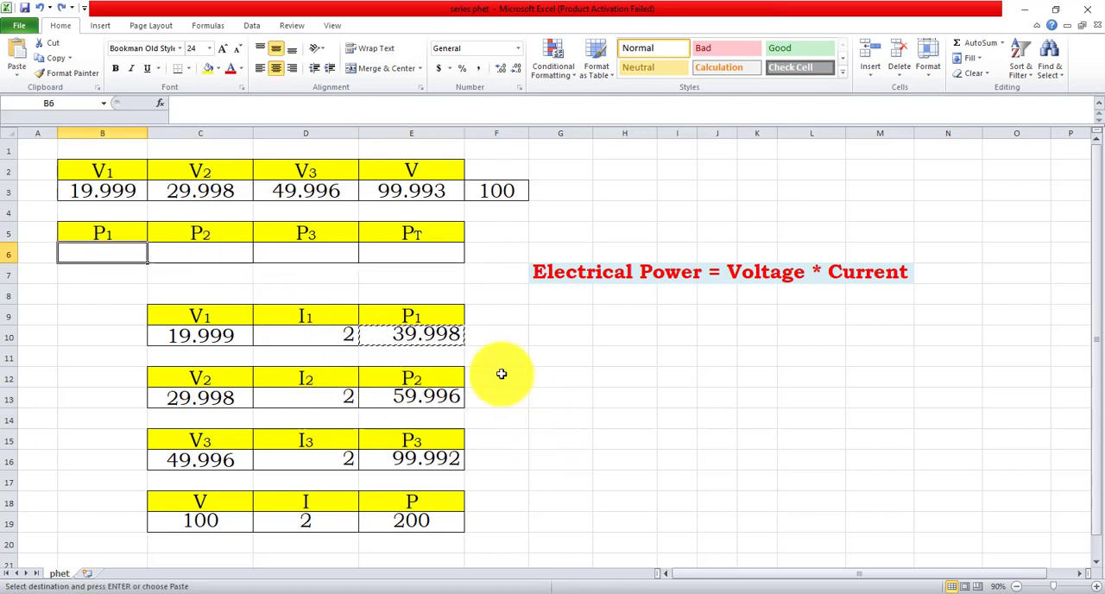
right_click(123, 252)
key(ctrl+c)
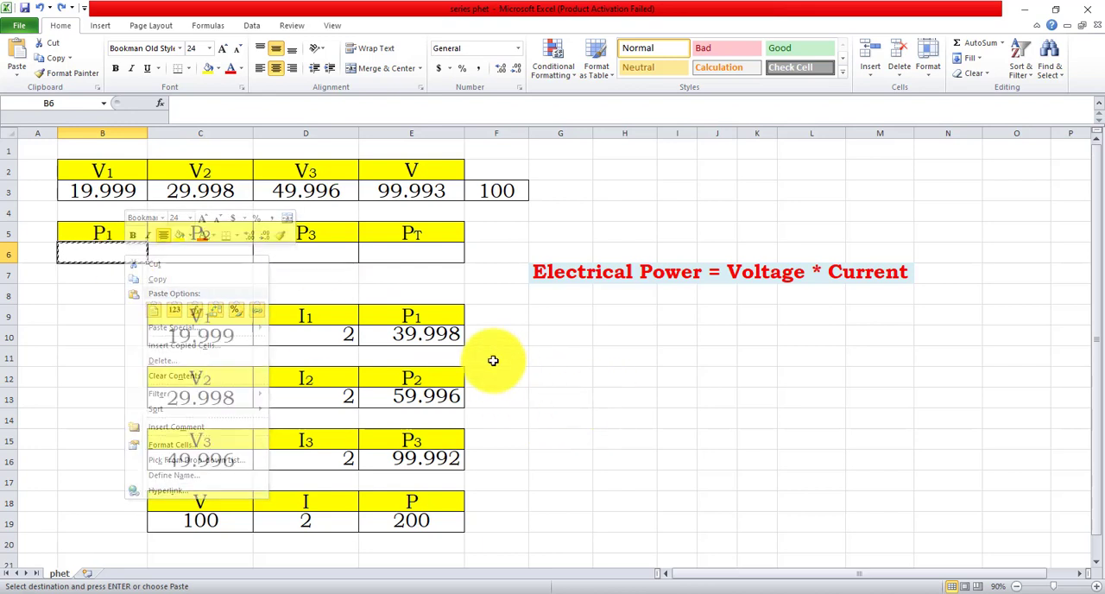
Step: Copy P1 from E10 into cell B6 as a value only
click(445, 336)
key(ctrl+c)
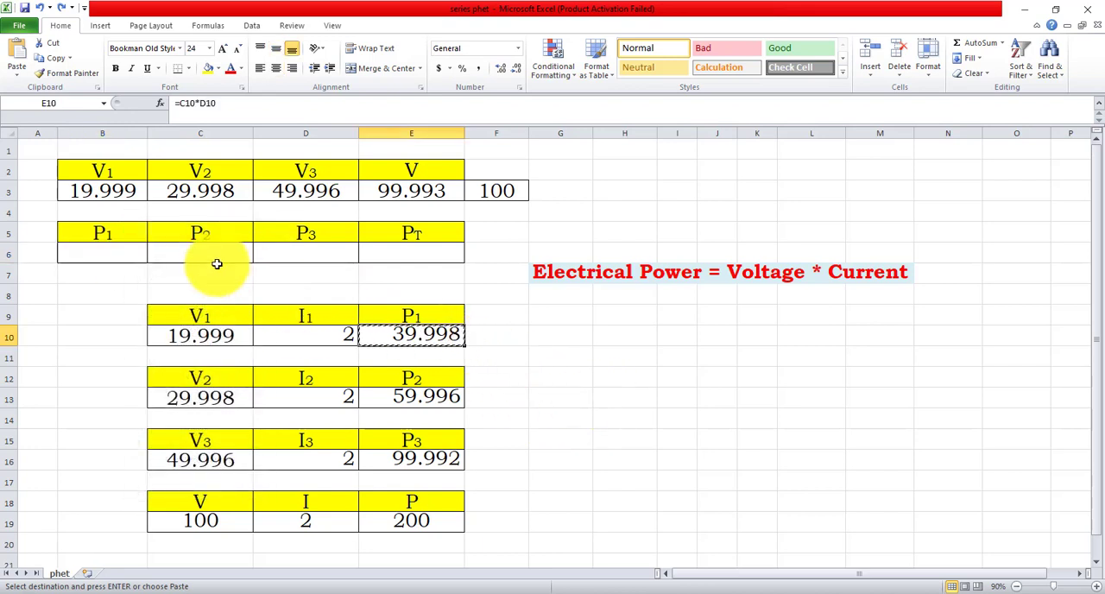
right_click(109, 252)
click(166, 310)
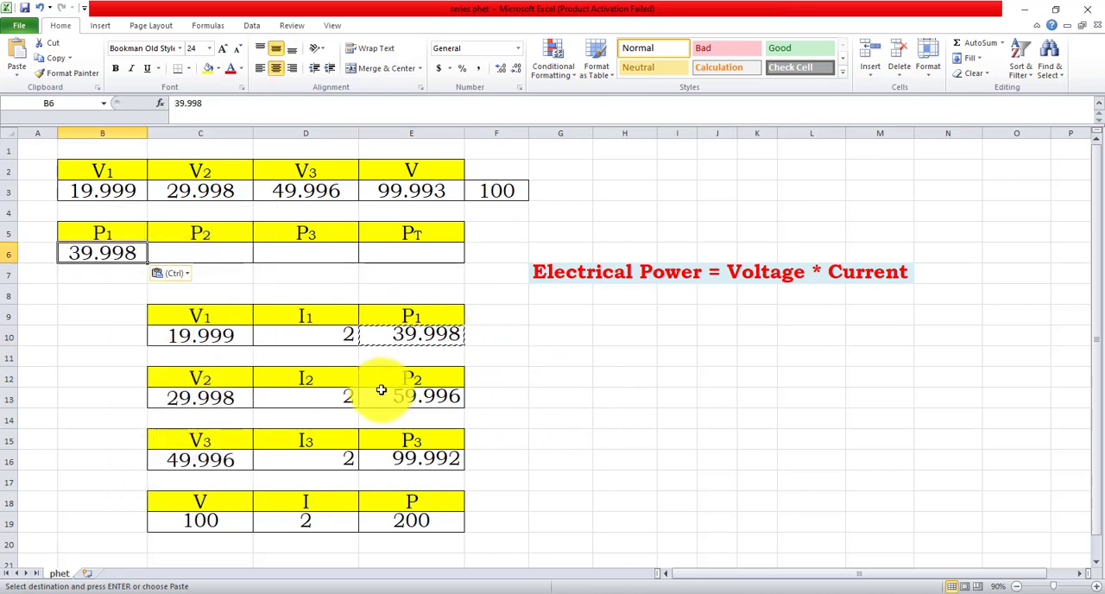
Step: Copy P2 from E13 into cell C6 as a value only
key(ctrl+c)
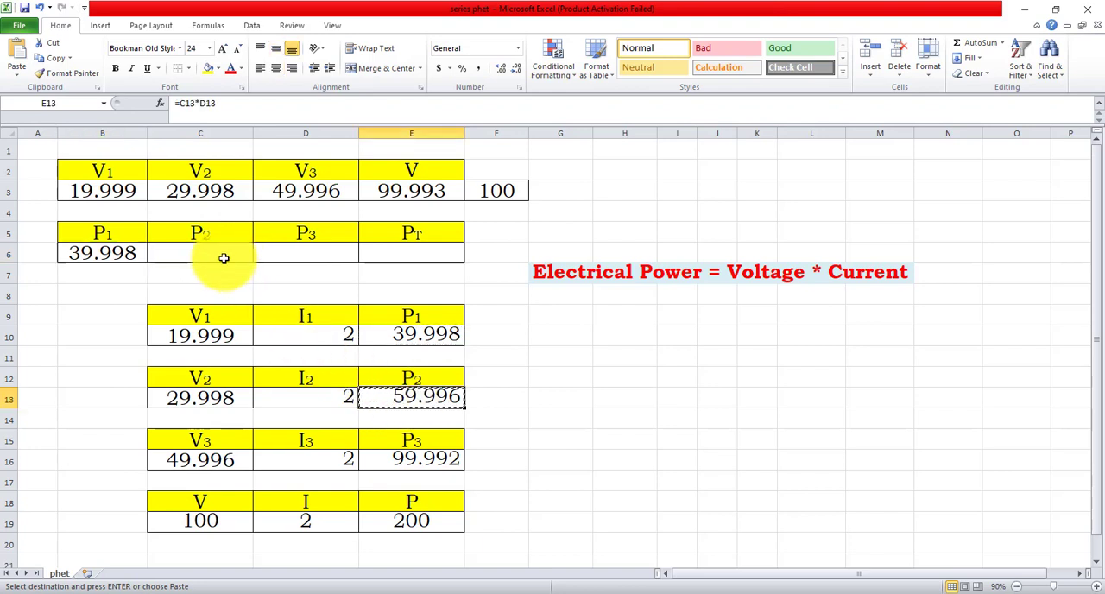
right_click(223, 258)
click(273, 313)
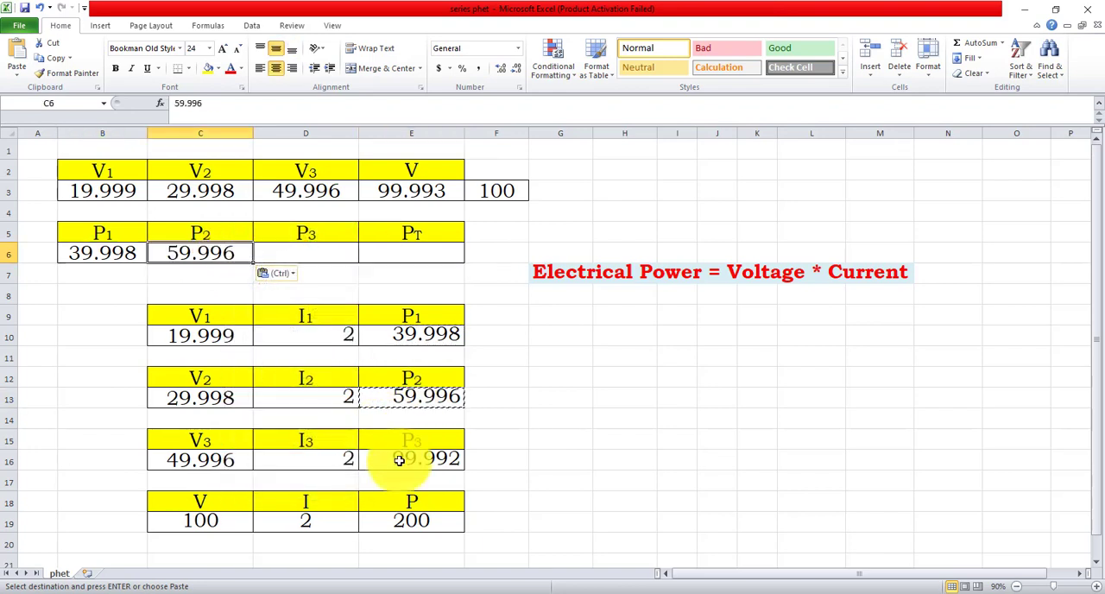
Step: Copy P3 from E16 into cell D6 as a value only, and total P1 to P3 in the PT cell E6
key(ctrl+c)
right_click(292, 255)
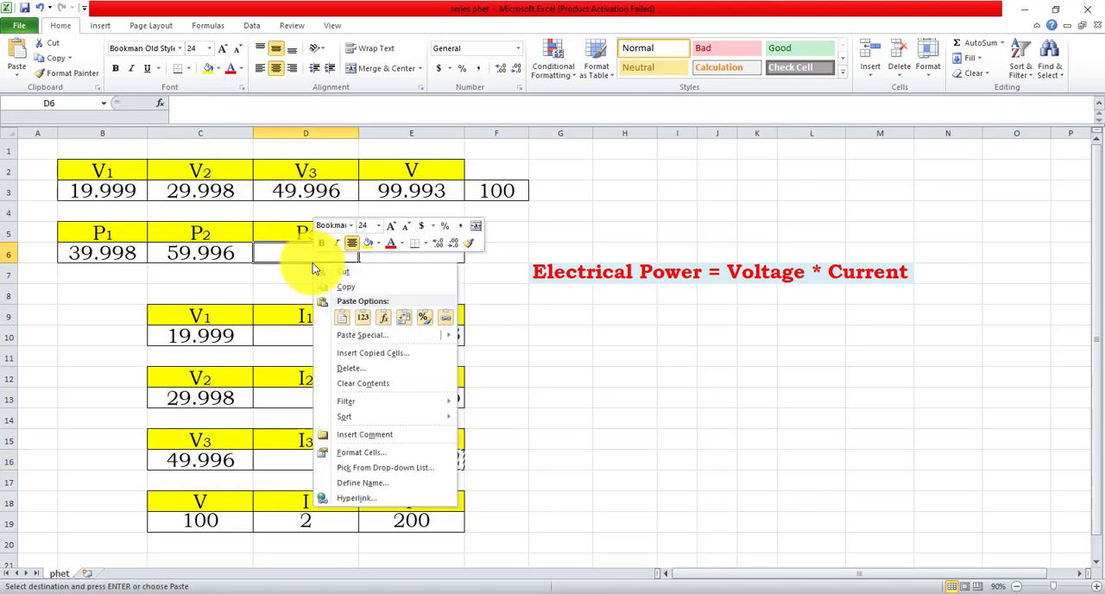
click(369, 309)
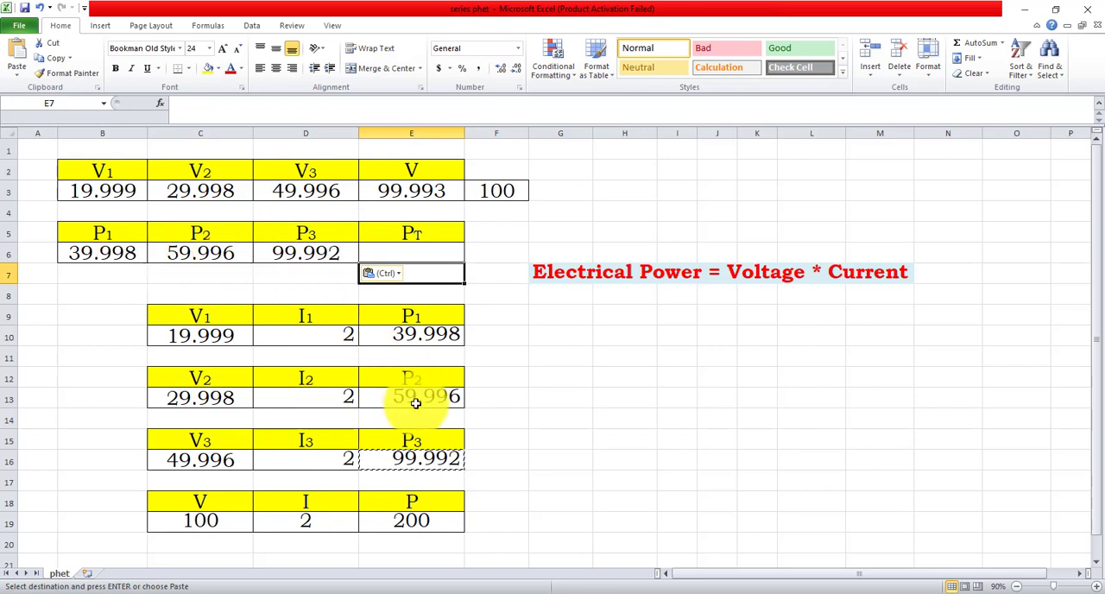
drag(129, 253, 320, 252)
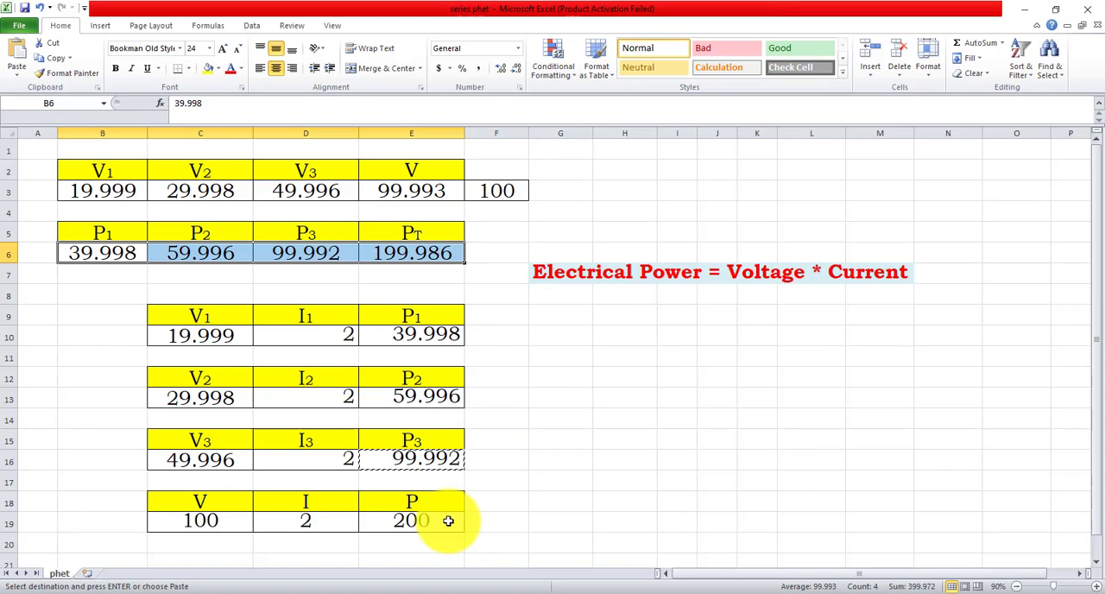
Step: Switch to the Circuit Construction Kit and hide the voltmeter
click(630, 592)
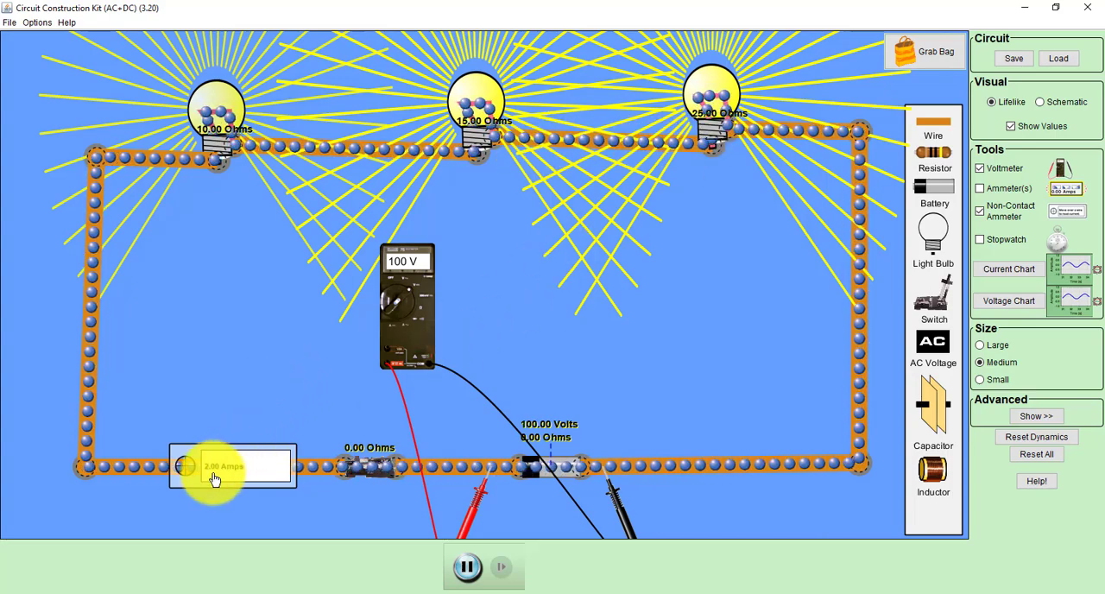
click(990, 166)
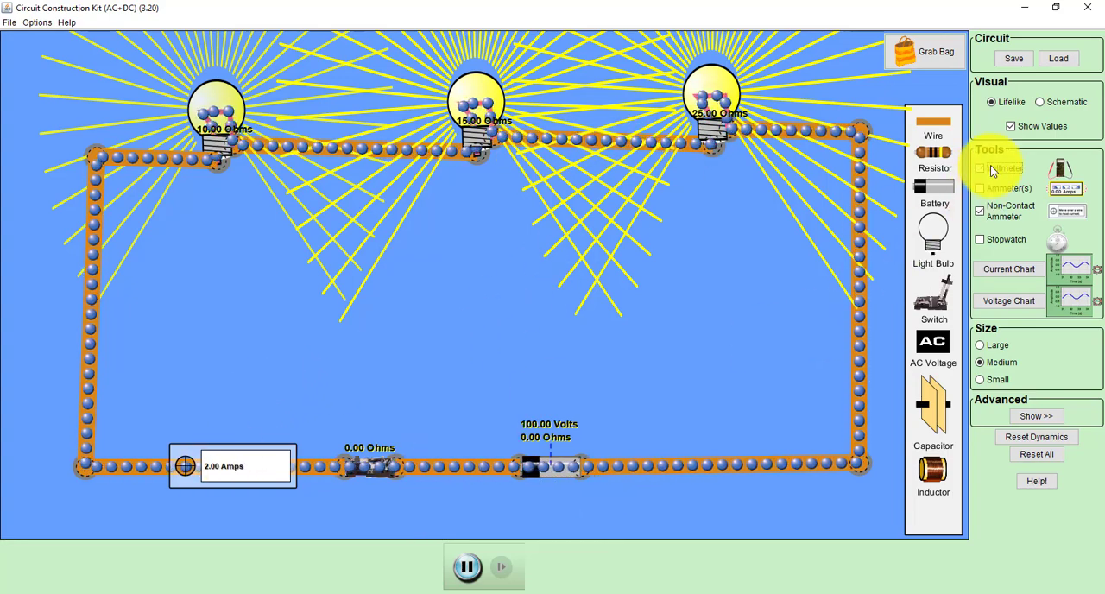
Step: Shift the 15 and 25 ohm bulbs toward the first bulb and delete the wire between the 25 ohm bulb and the circuit's upper-right corner
drag(481, 98, 411, 104)
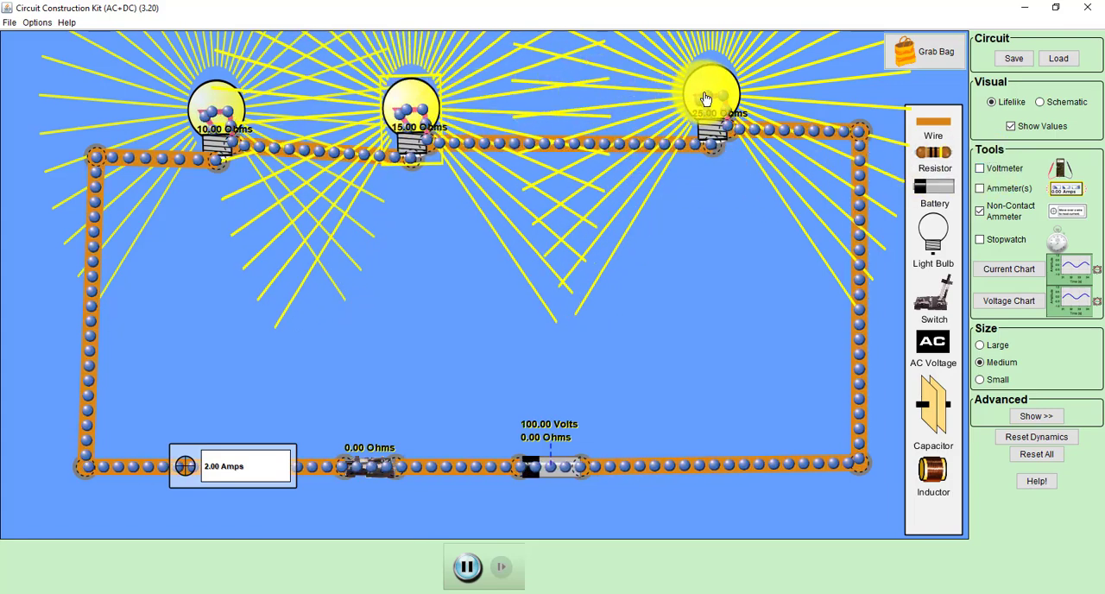
drag(691, 95, 618, 101)
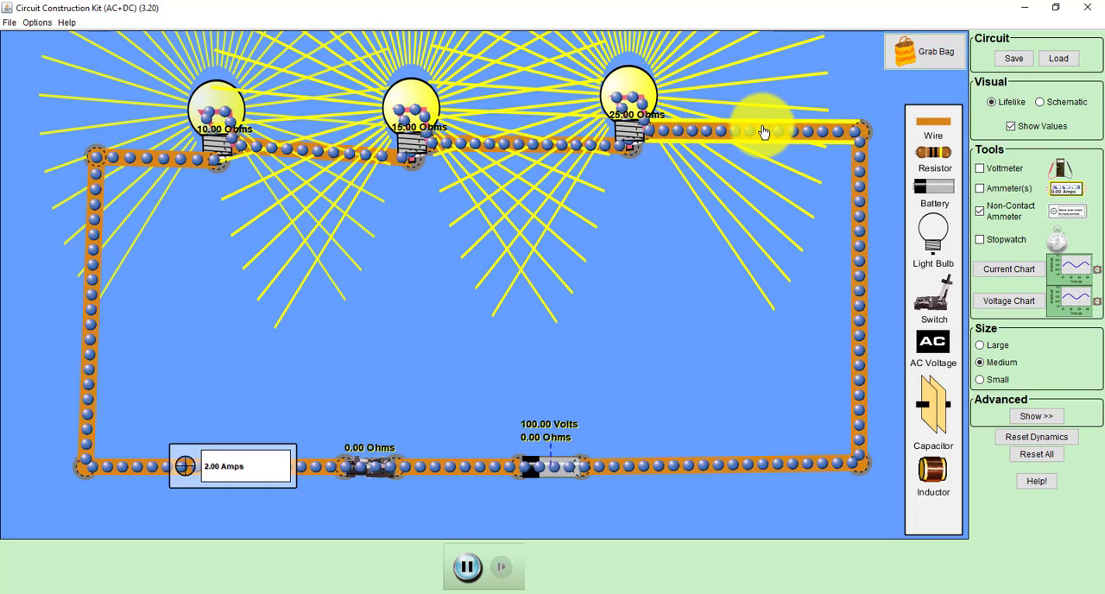
key(Delete)
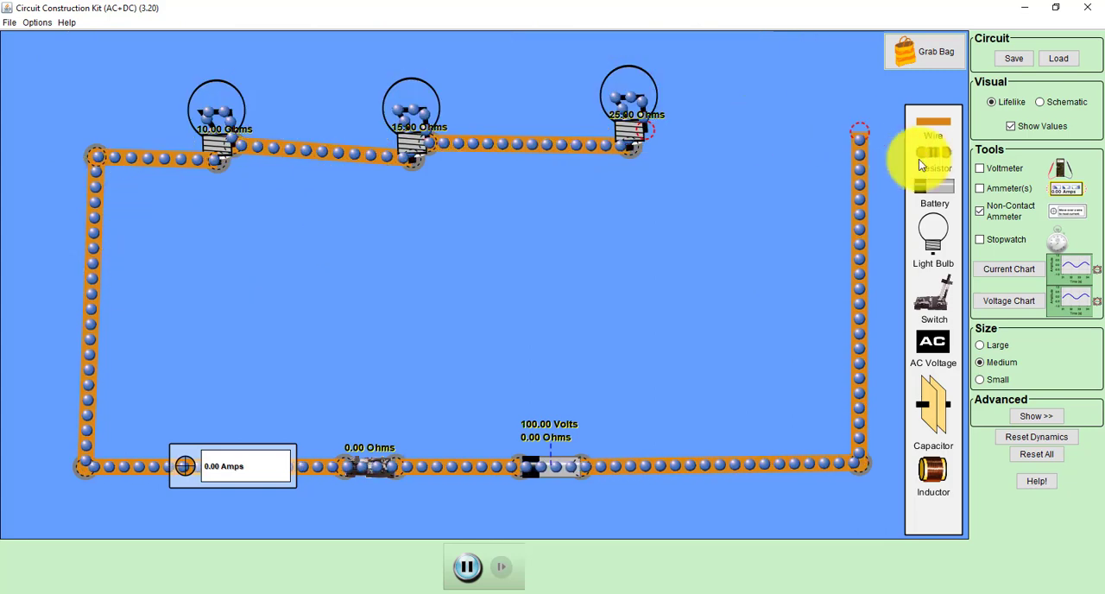
Step: Add a fourth light bulb in the gap beyond the 25 ohm bulb, and space these two bulbs apart for wiring
drag(929, 232, 756, 129)
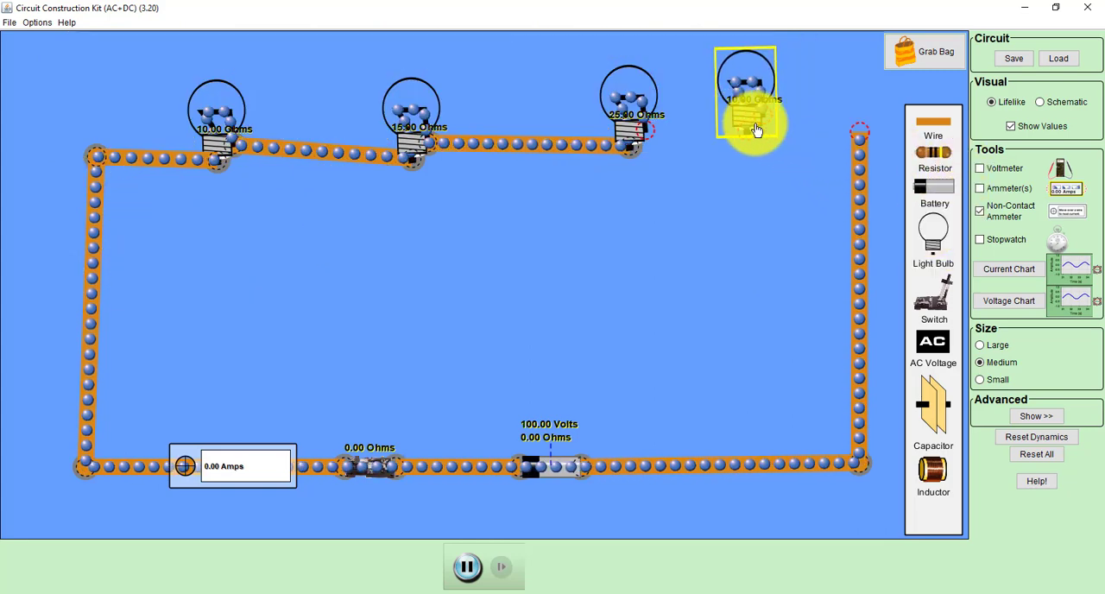
drag(637, 116, 574, 107)
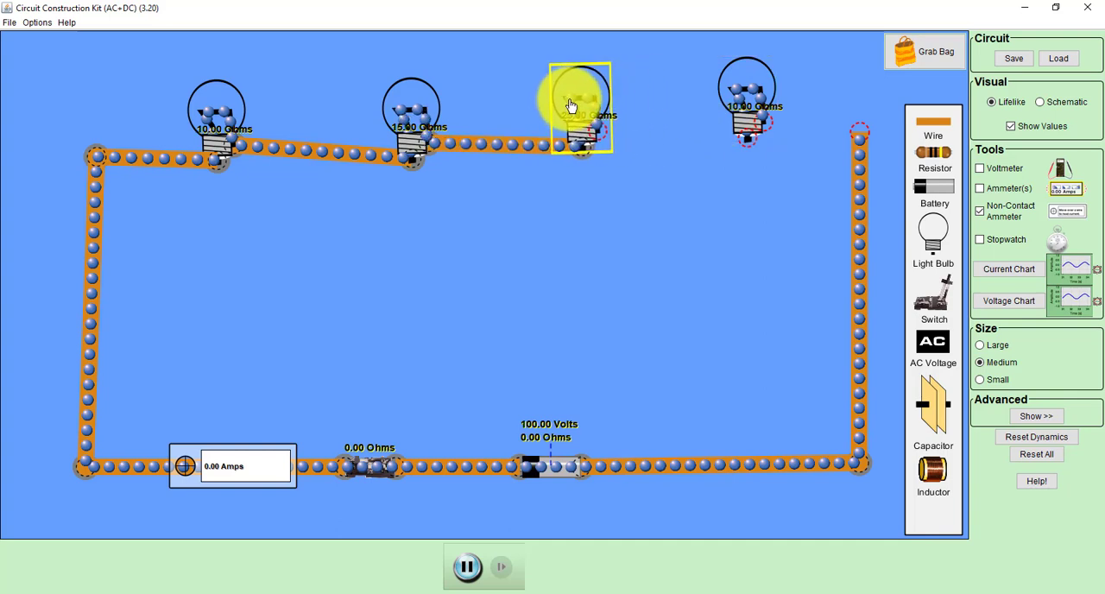
drag(734, 87, 709, 94)
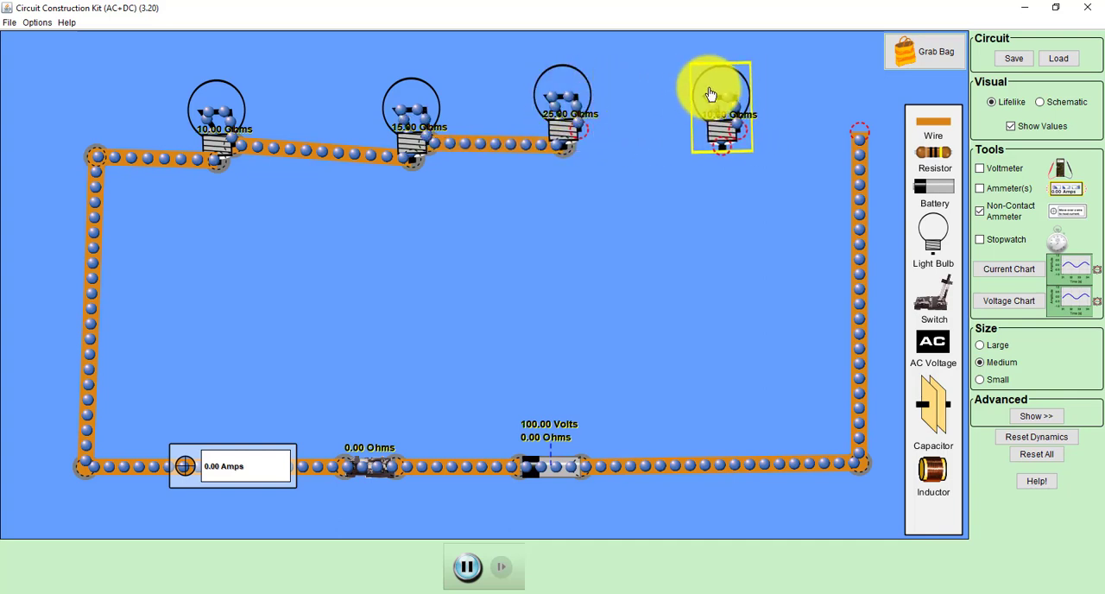
Step: Wire the fourth bulb to the 25 ohm bulb and to the circuit's upper-right corner to close the series loop
drag(922, 128, 700, 153)
drag(713, 95, 717, 82)
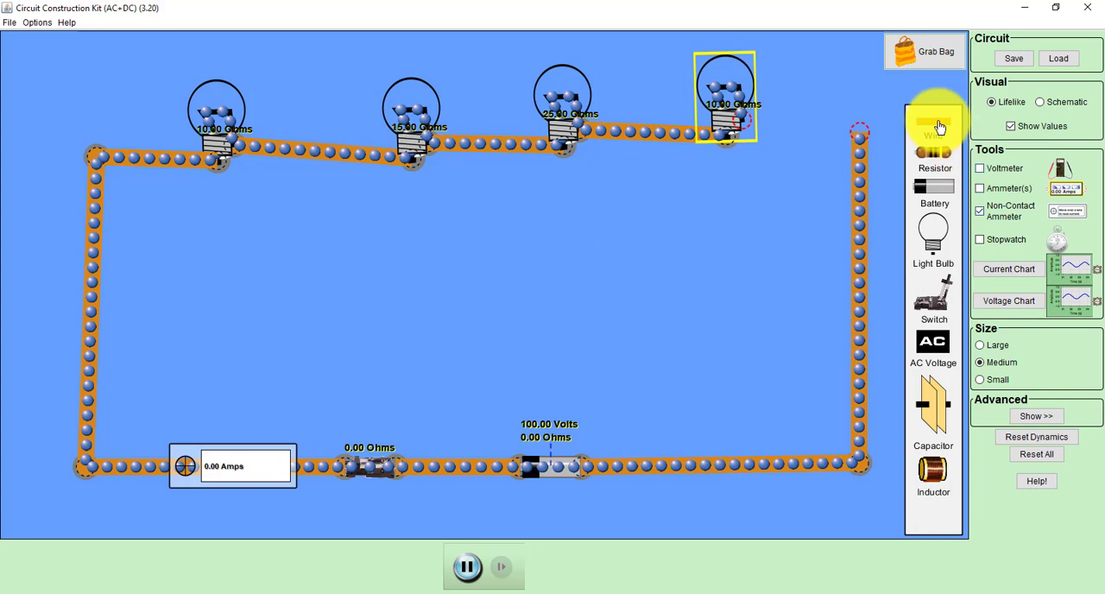
drag(903, 131, 844, 141)
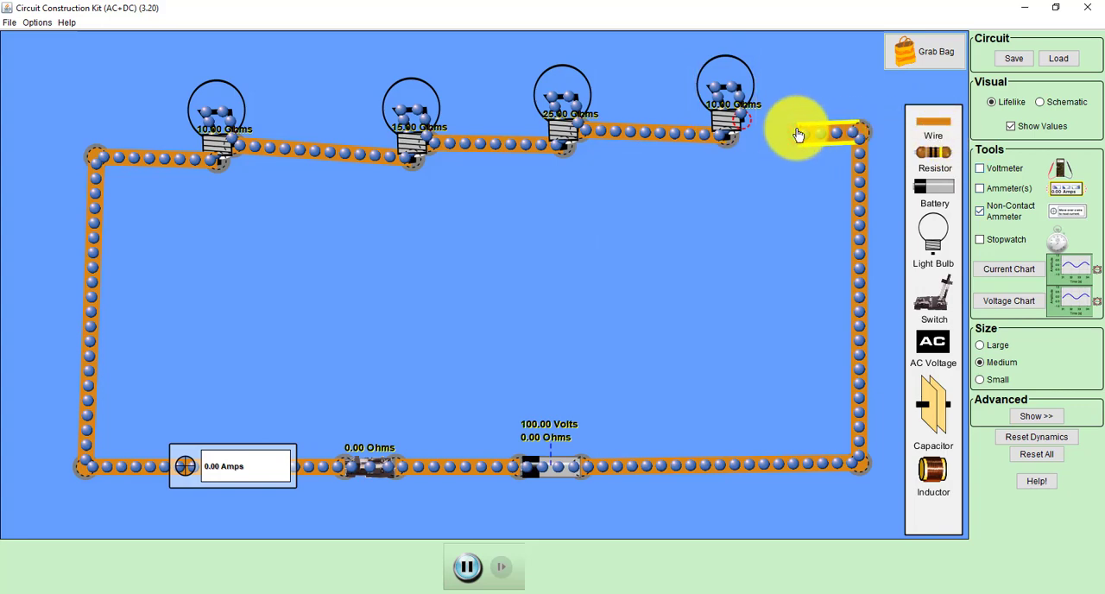
drag(768, 139, 765, 141)
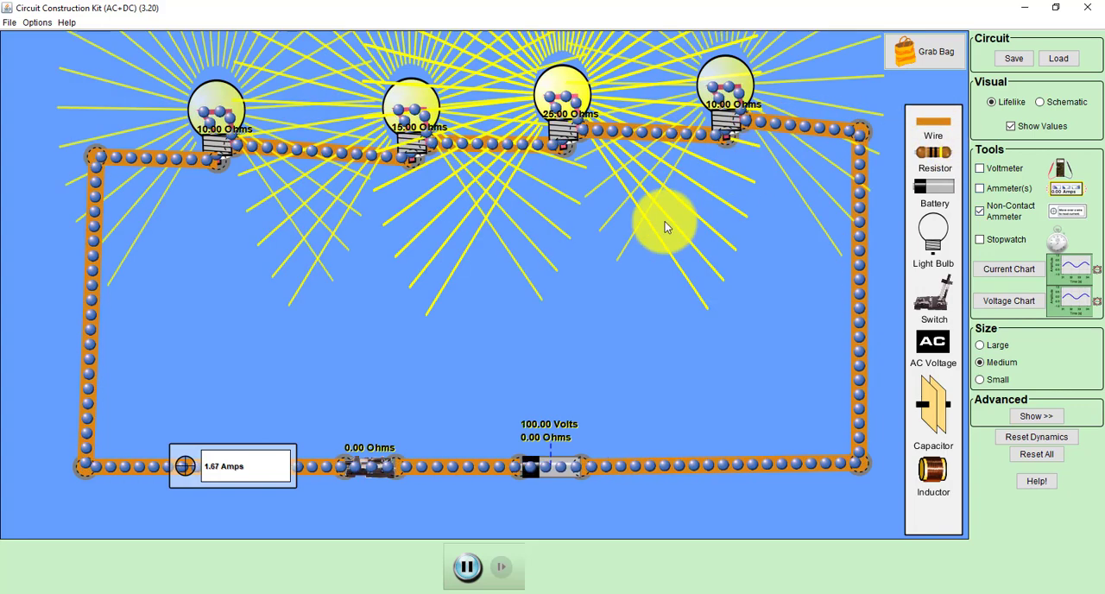